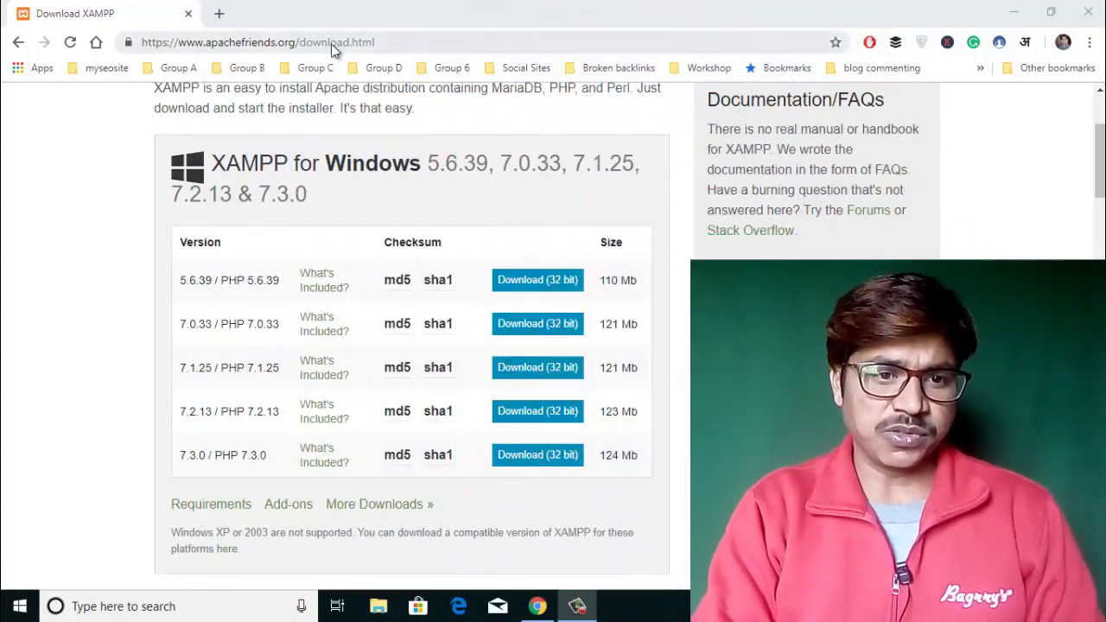
# Search the web for "DONWLOAD XAMPP" in a new tab and open the apachefriends.org download page at the Windows versions.
pyautogui.click(331, 43)
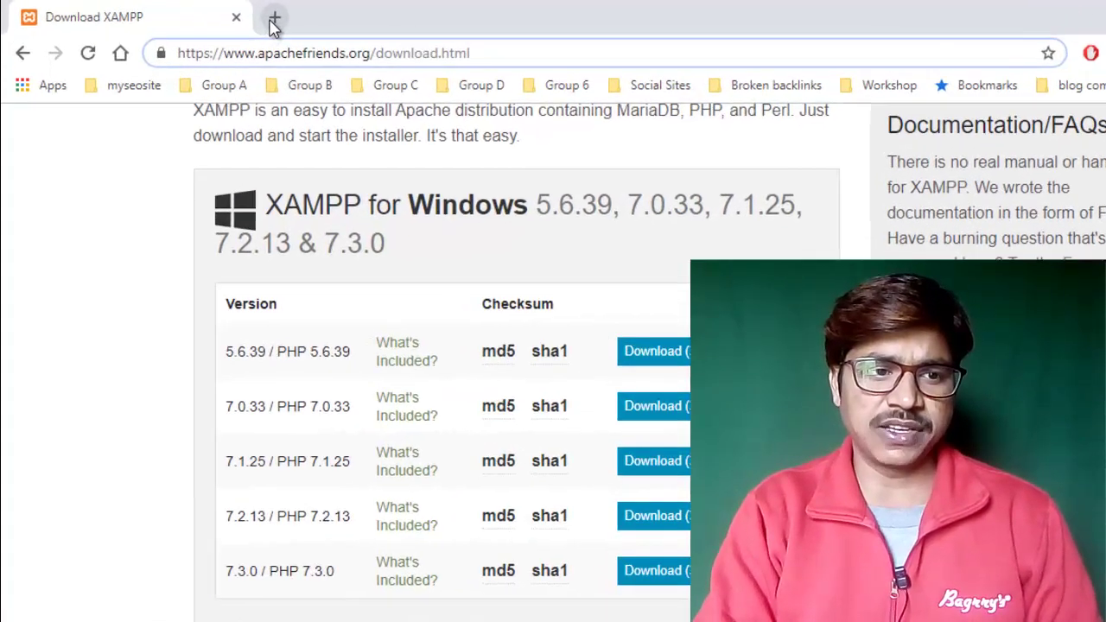
pyautogui.click(219, 13)
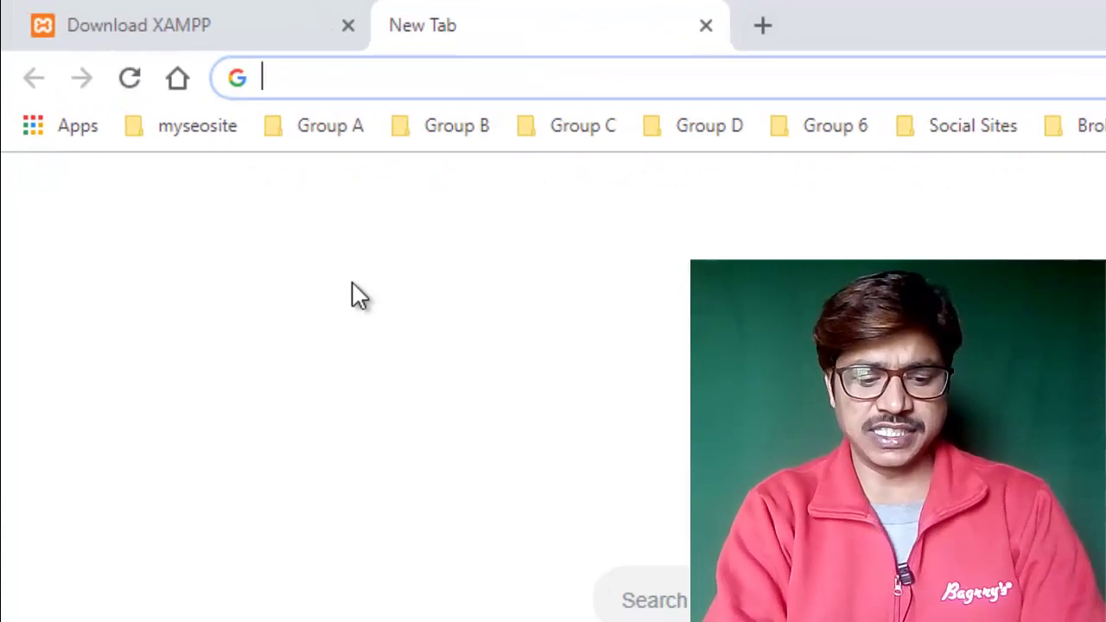
pyautogui.write('DONWLOAD')
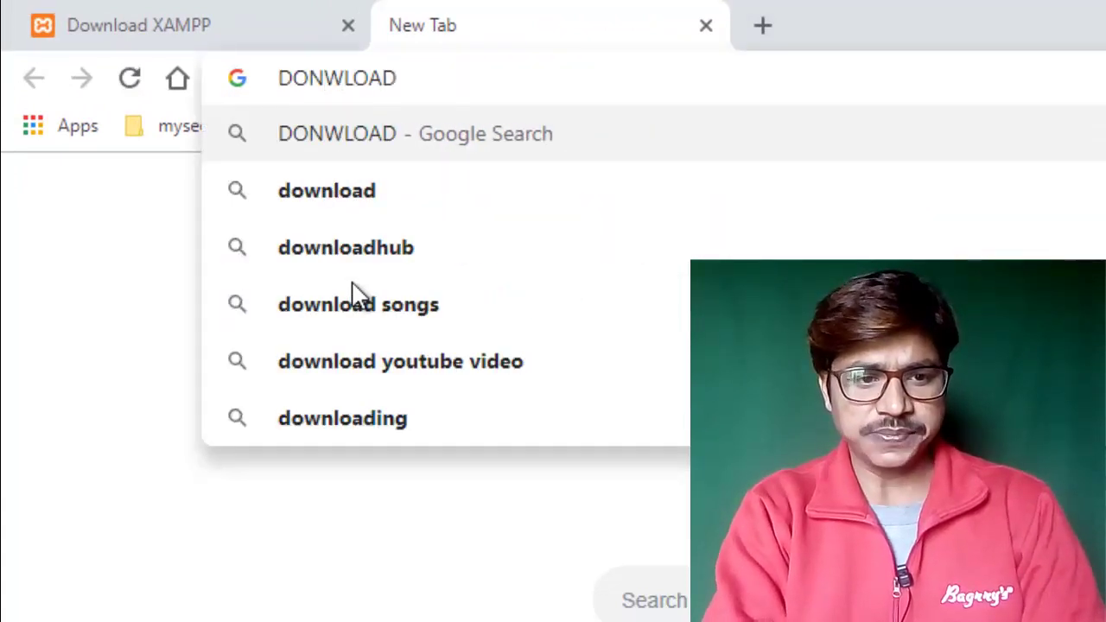
pyautogui.write(' XAMP')
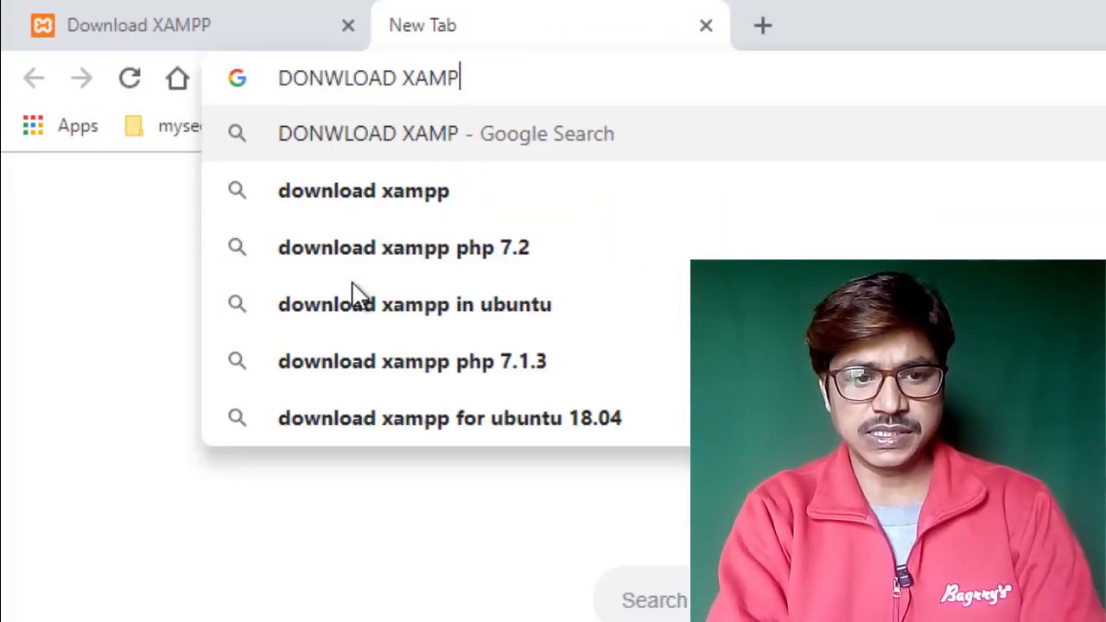
pyautogui.write('P')
pyautogui.press('Return')
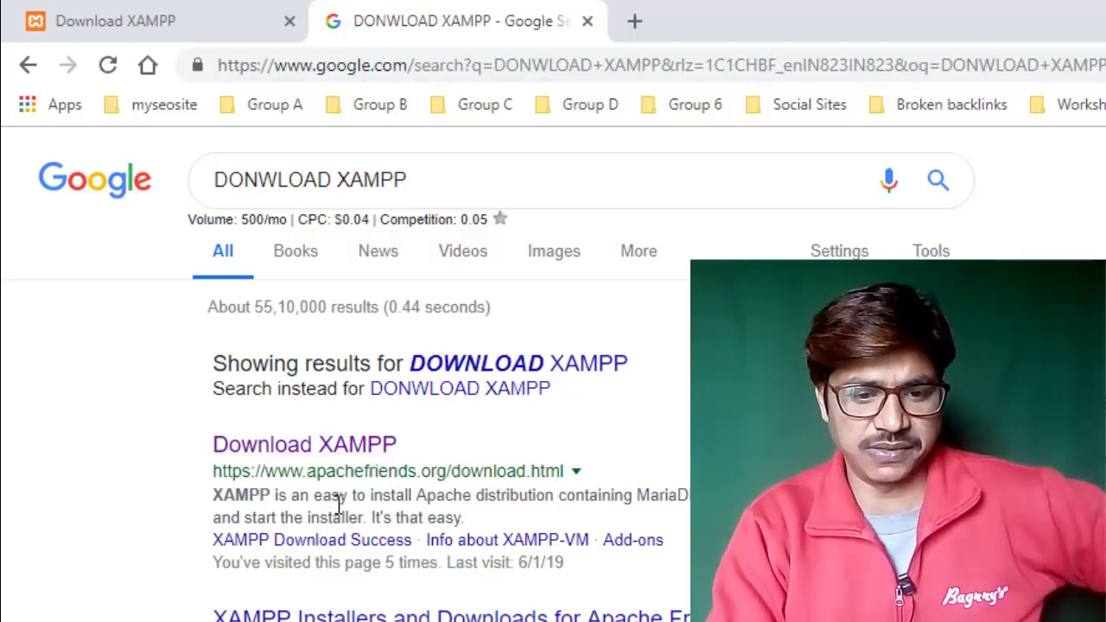
pyautogui.click(336, 450)
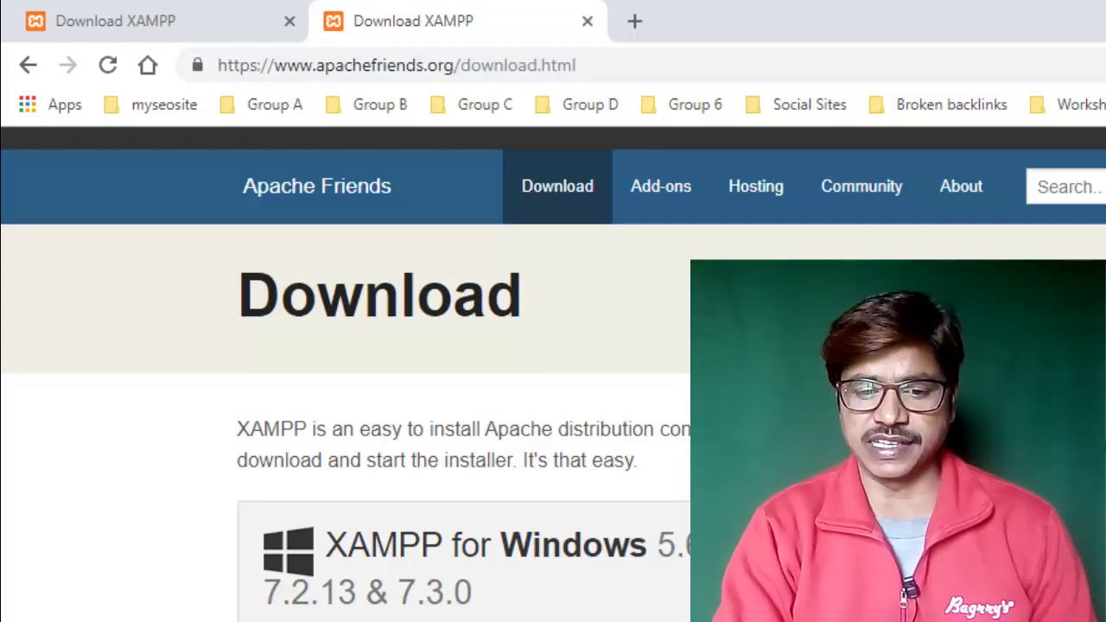
pyautogui.scroll(-3, 855, 449)
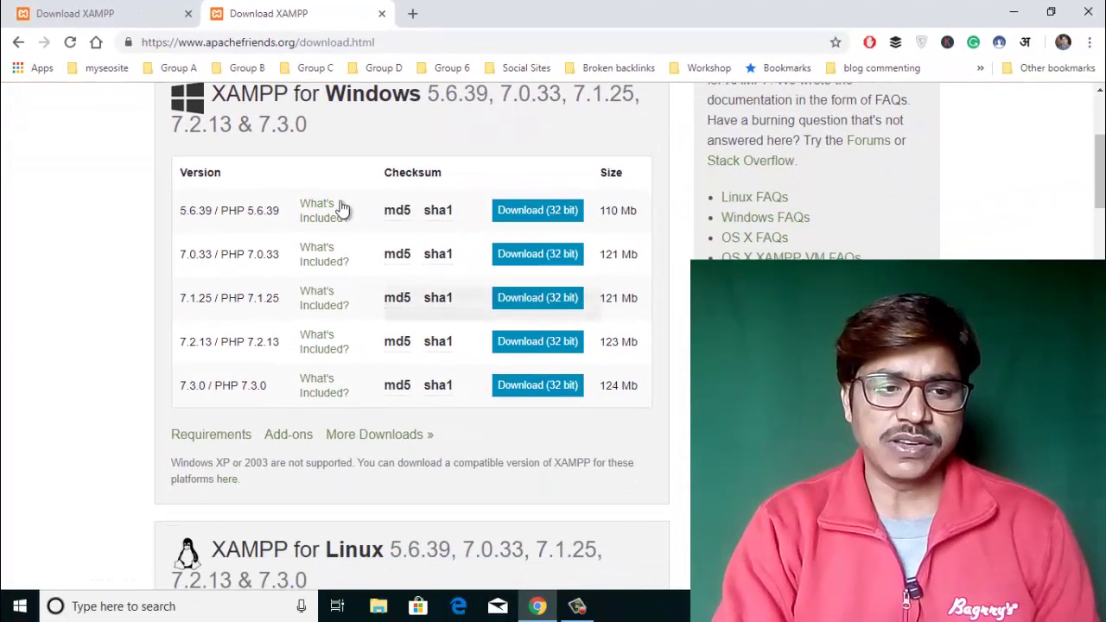
pyautogui.scroll(1, 388, 143)
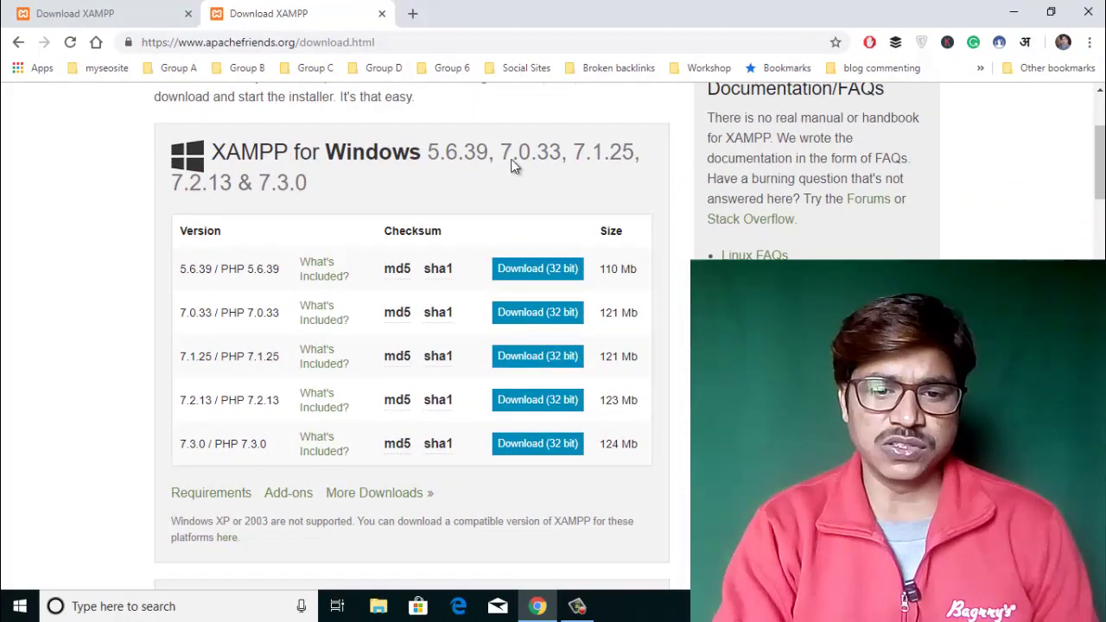
pyautogui.scroll(-1, 322, 164)
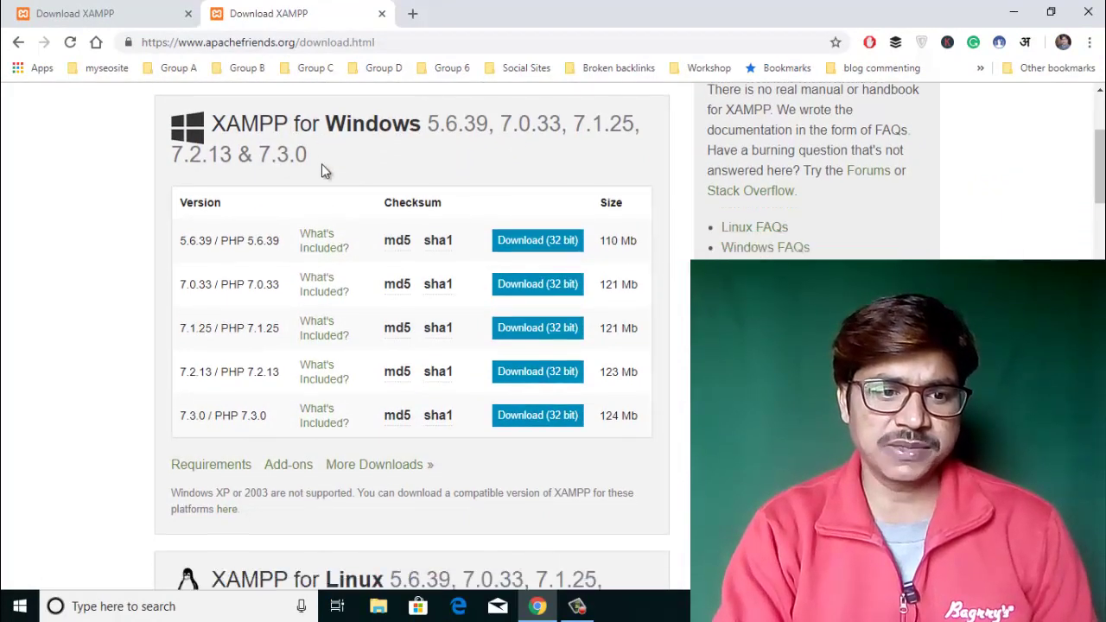
pyautogui.scroll(-1, 322, 164)
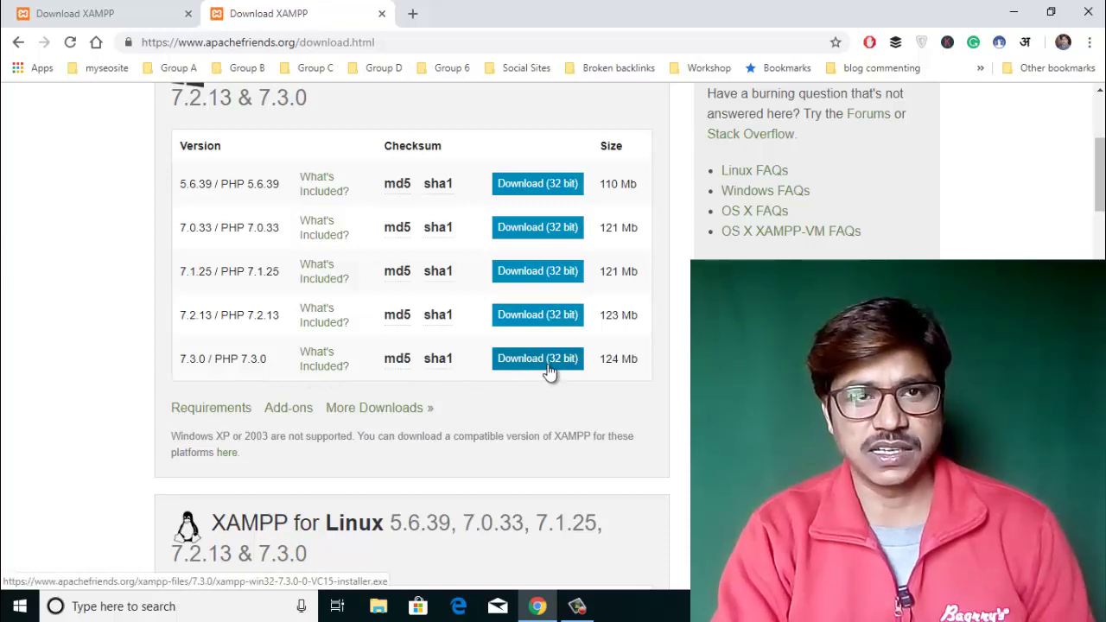
# Launch the xampp-win32-1.8.3-5-VC11 installer from the desktop and accept its warnings to reach the setup wizard.
pyautogui.click(1019, 11)
pyautogui.doubleClick(232, 208)
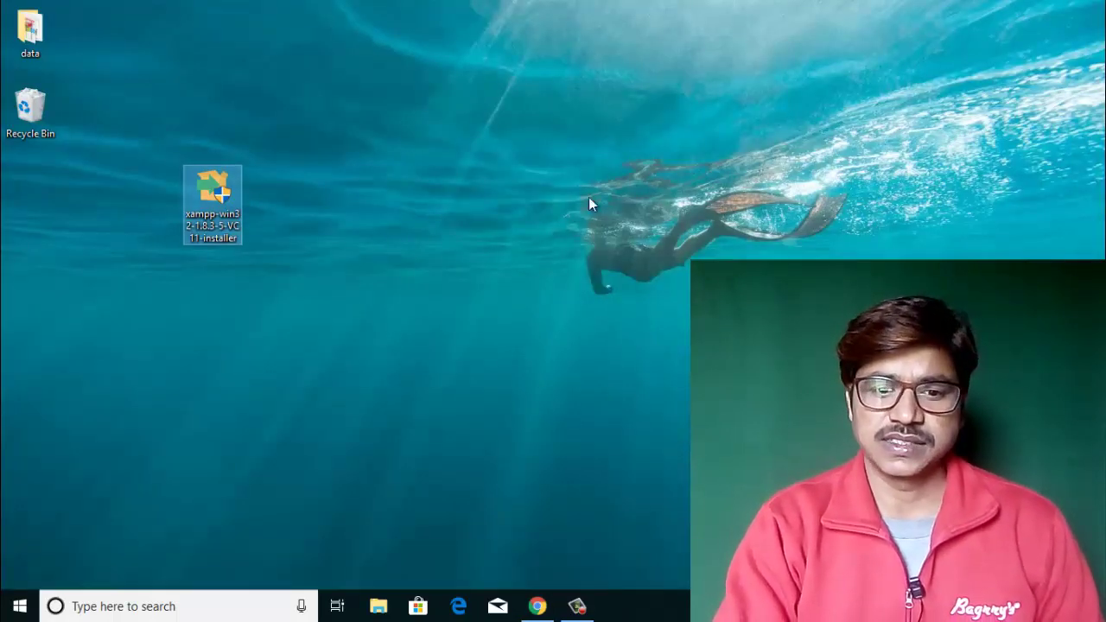
pyautogui.click(473, 438)
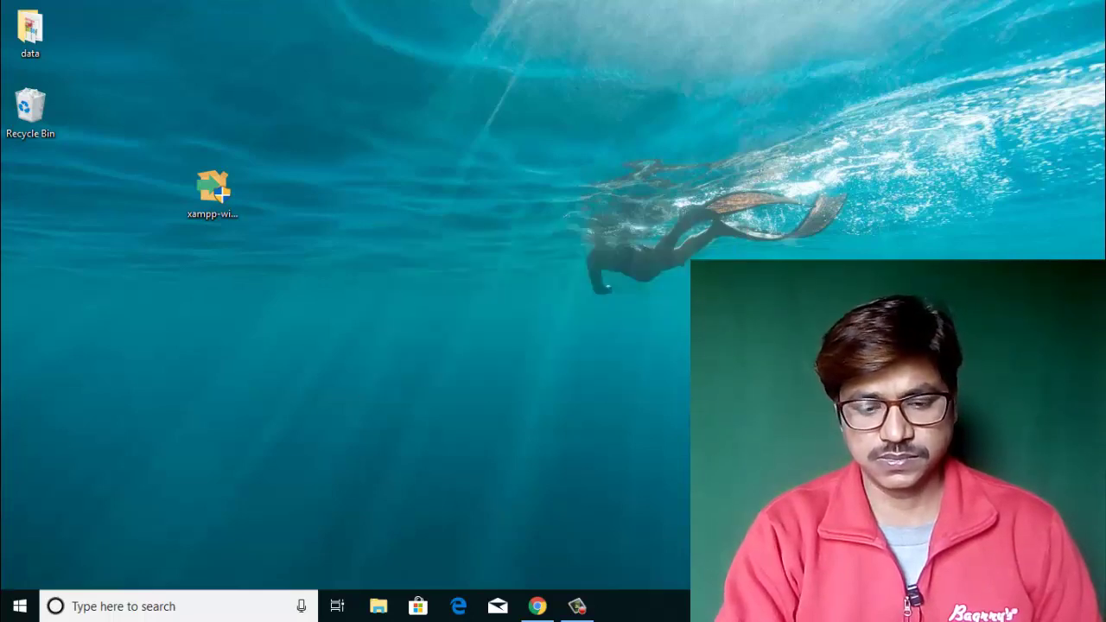
pyautogui.click(532, 349)
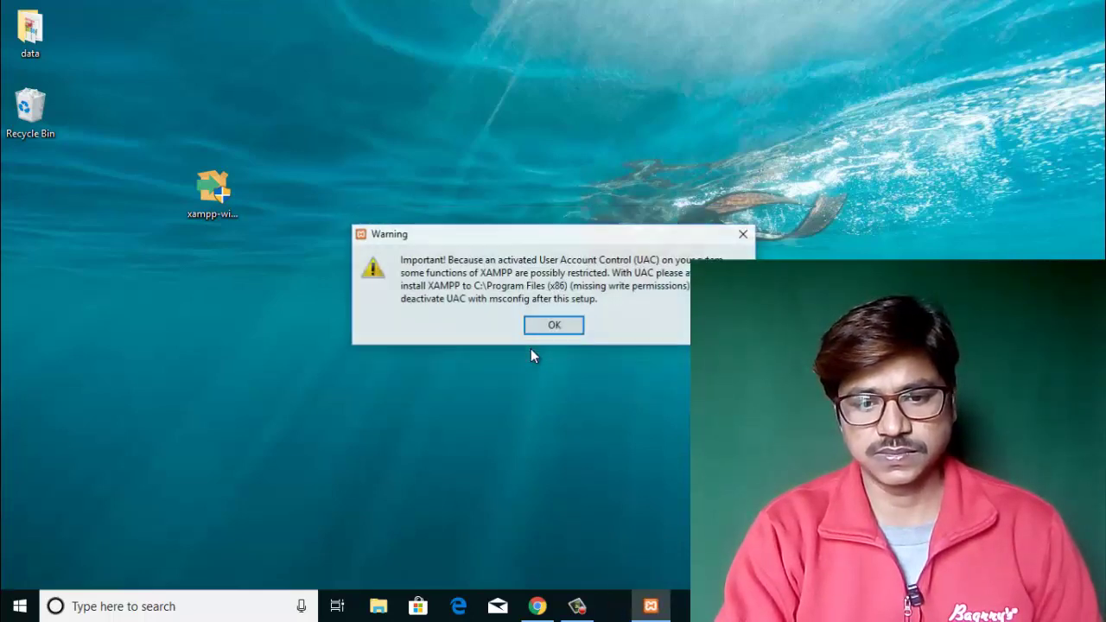
pyautogui.click(553, 328)
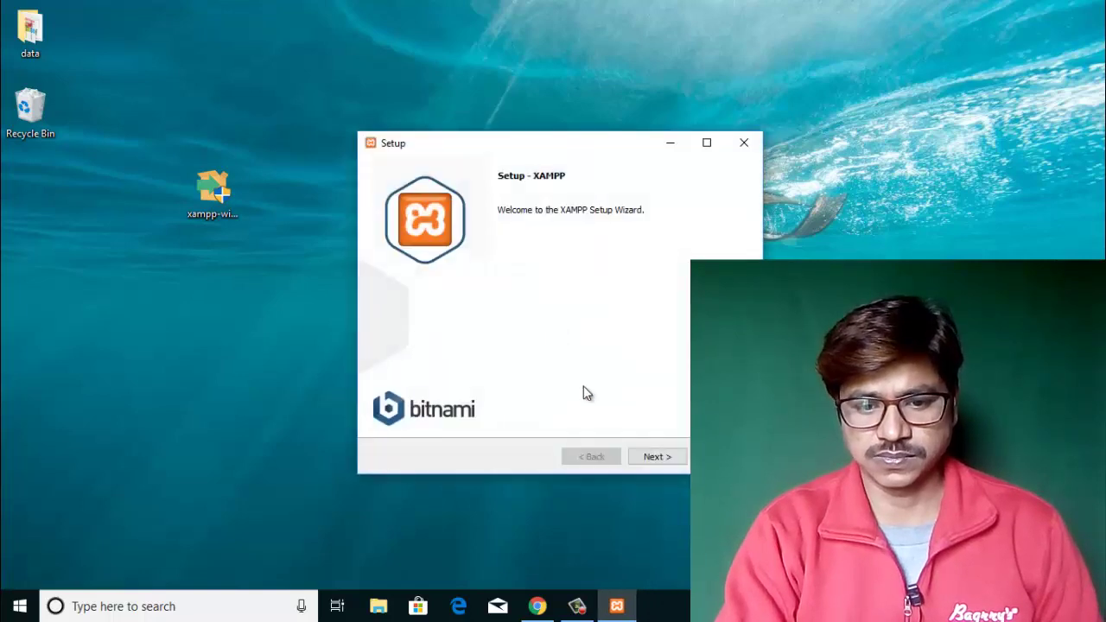
# Install XAMPP with all components into C:\xampp, keeping the option to learn more about Bitnami selected.
pyautogui.click(656, 459)
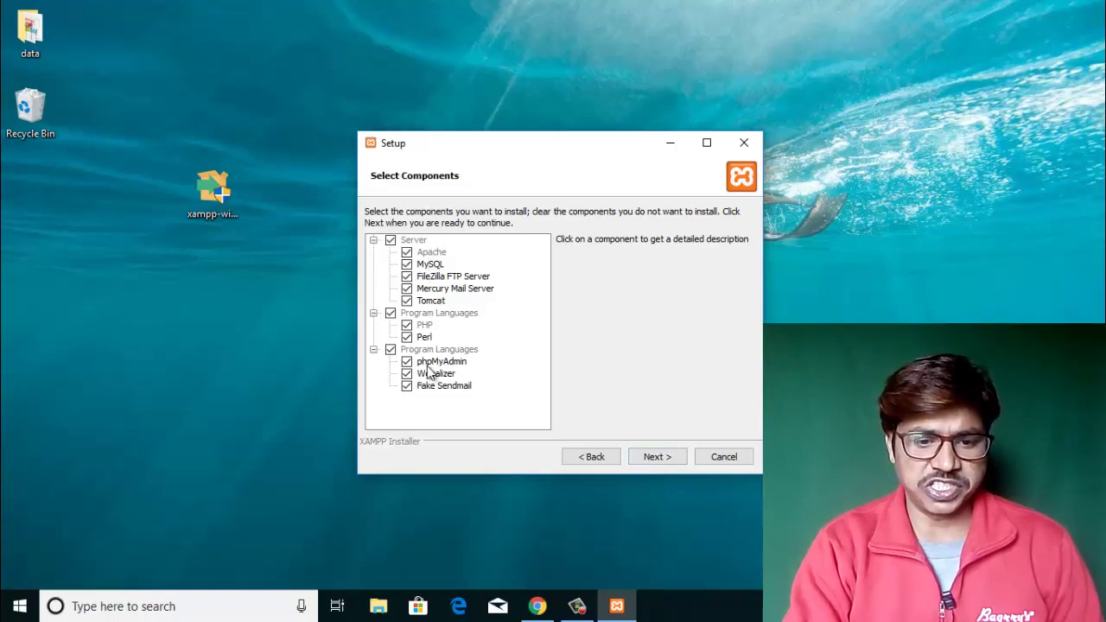
pyautogui.click(655, 458)
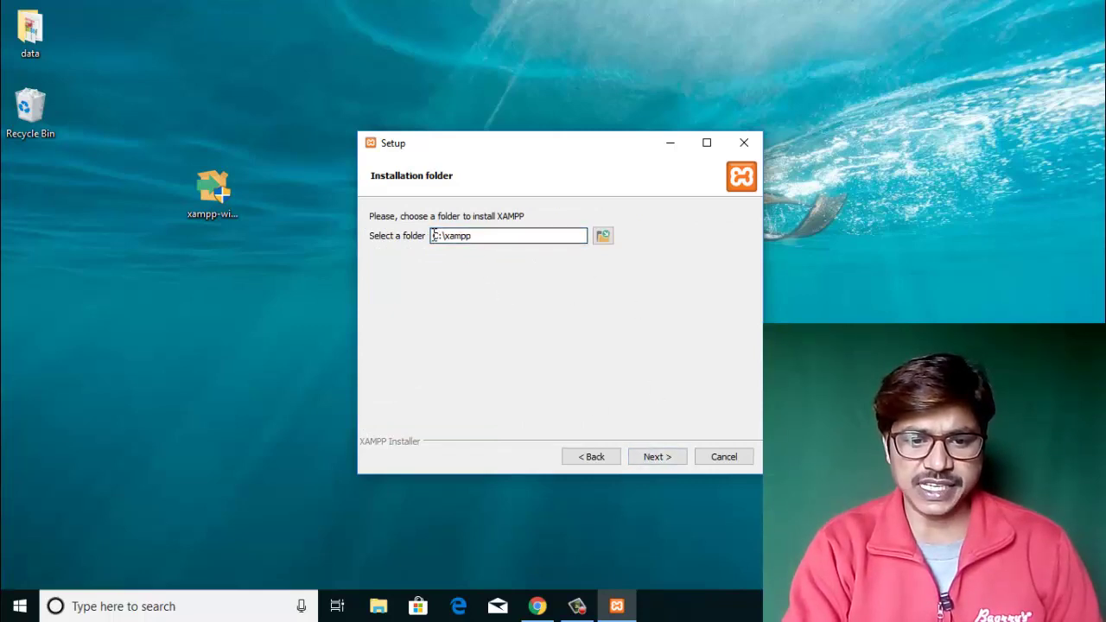
pyautogui.moveTo(434, 235); pyautogui.dragTo(477, 234)
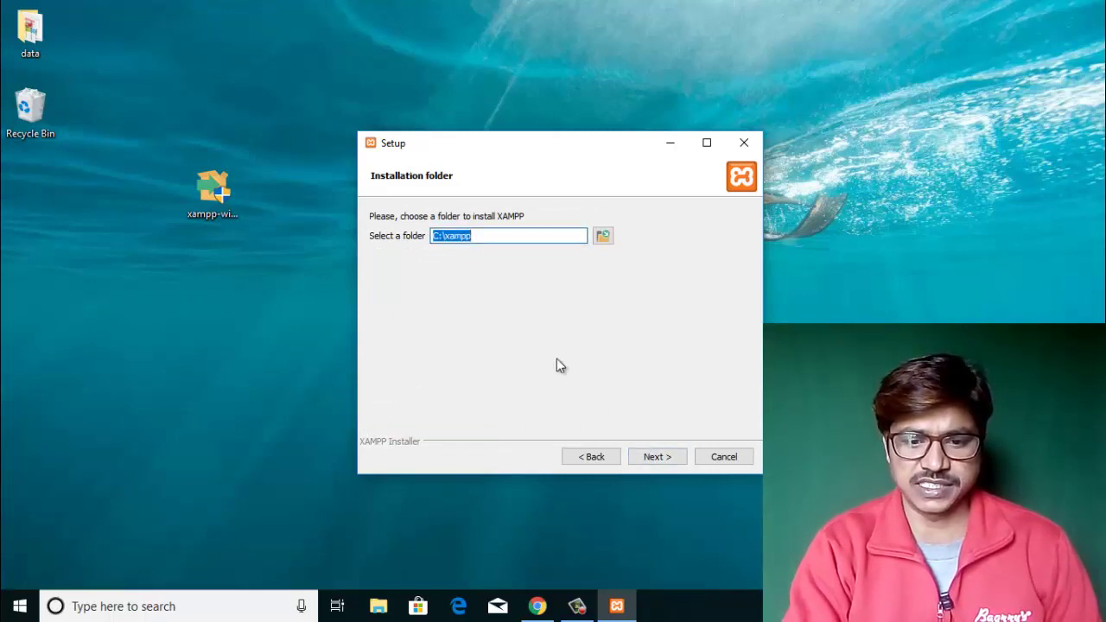
pyautogui.click(654, 465)
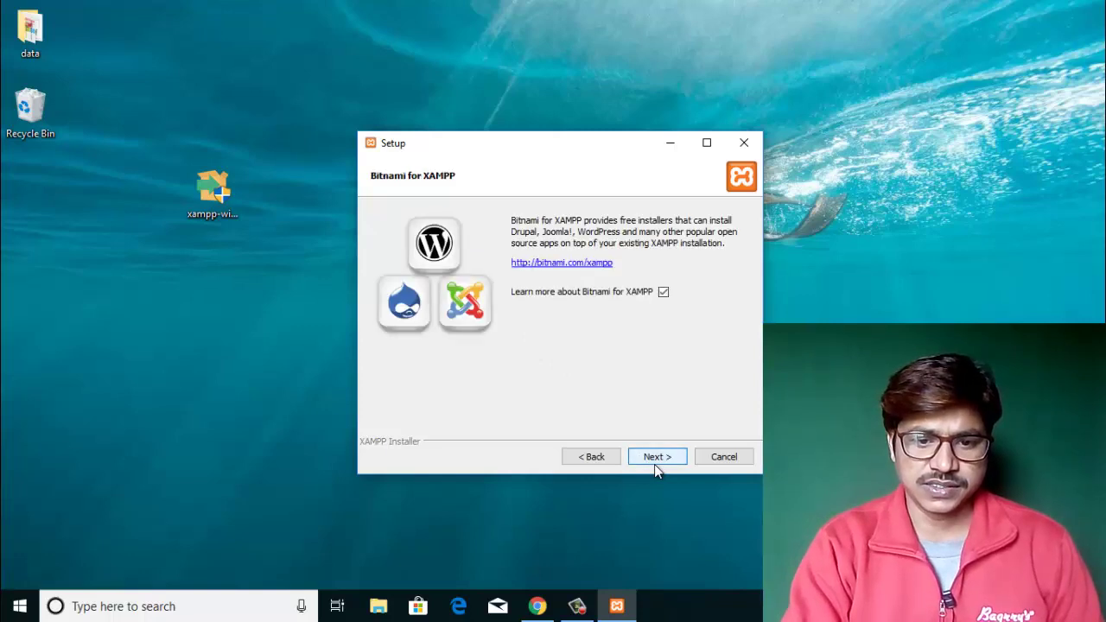
pyautogui.click(662, 459)
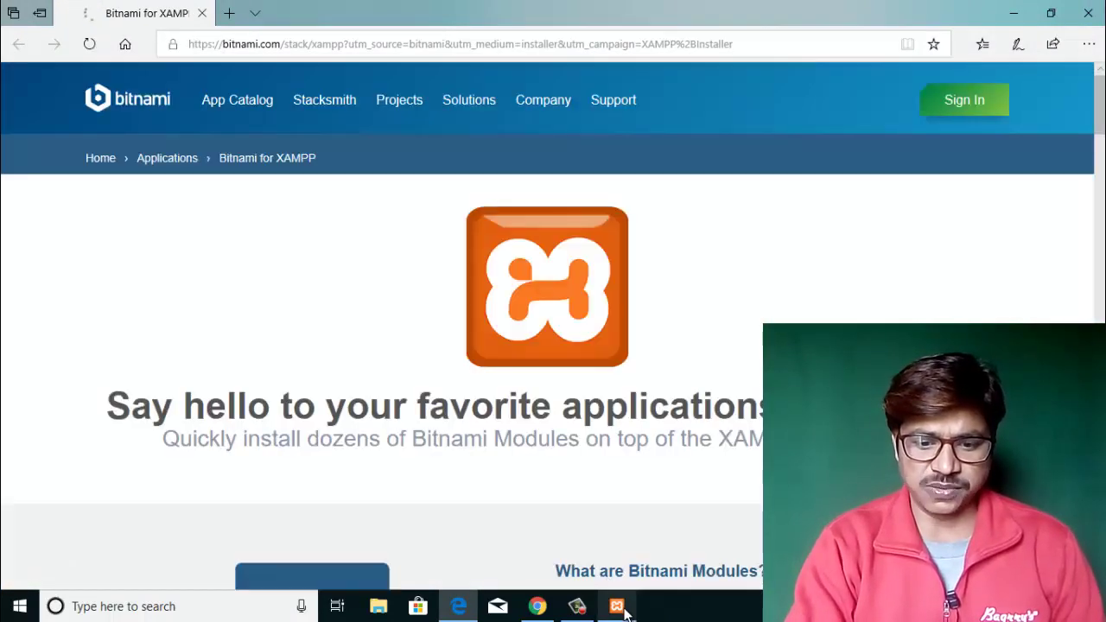
pyautogui.click(624, 609)
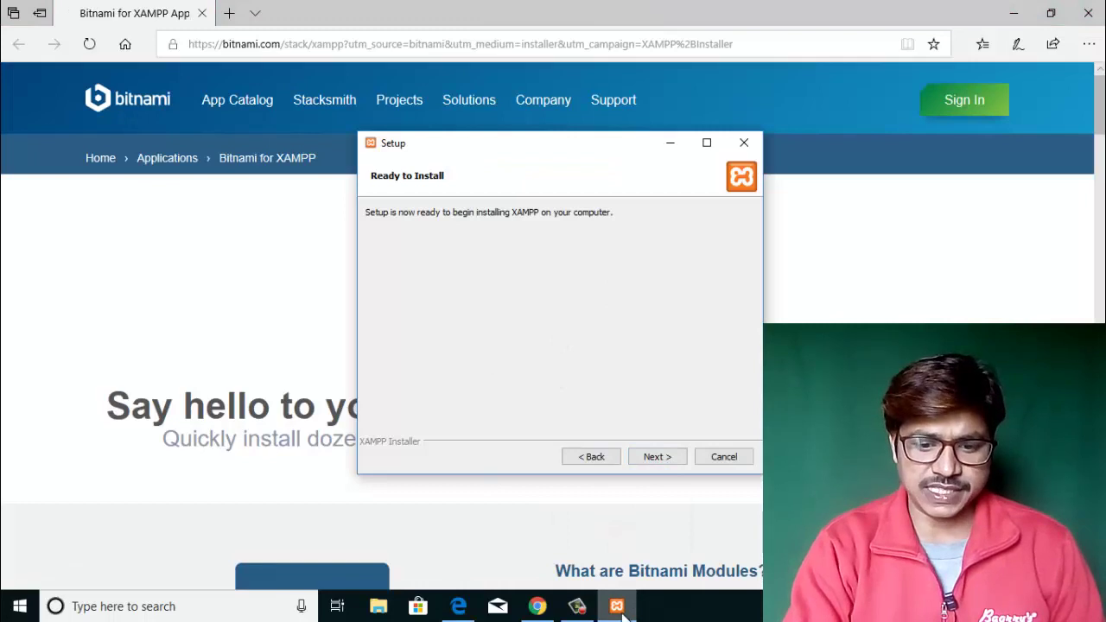
pyautogui.click(657, 458)
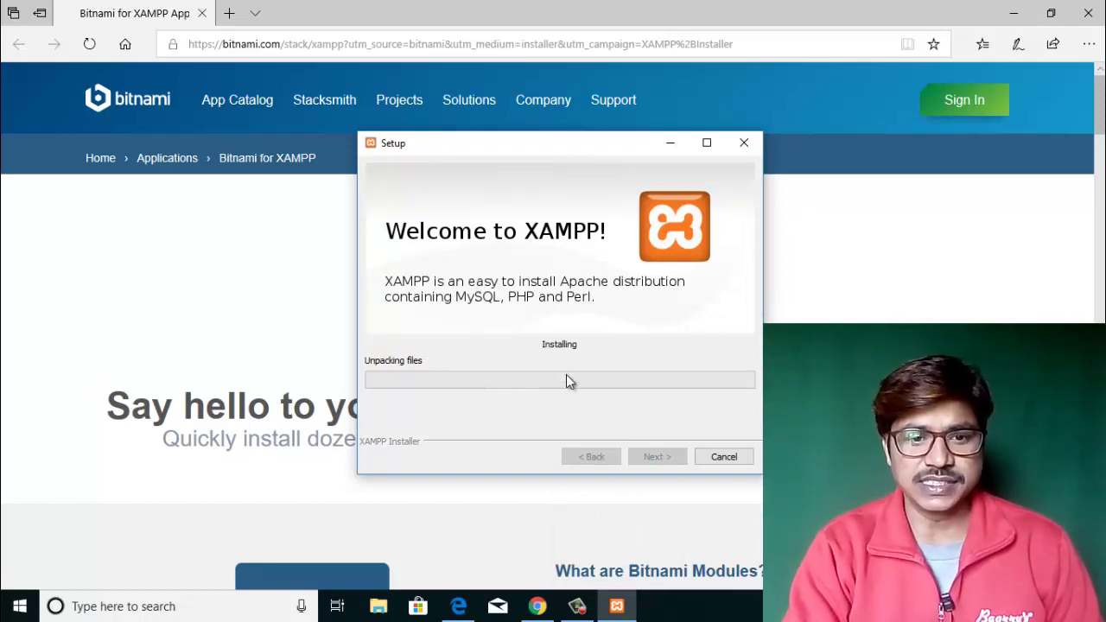
# Look through the Bitnami for XAMPP page and its list of application modules available for download.
pyautogui.click(308, 346)
pyautogui.scroll(-4, 553, 446)
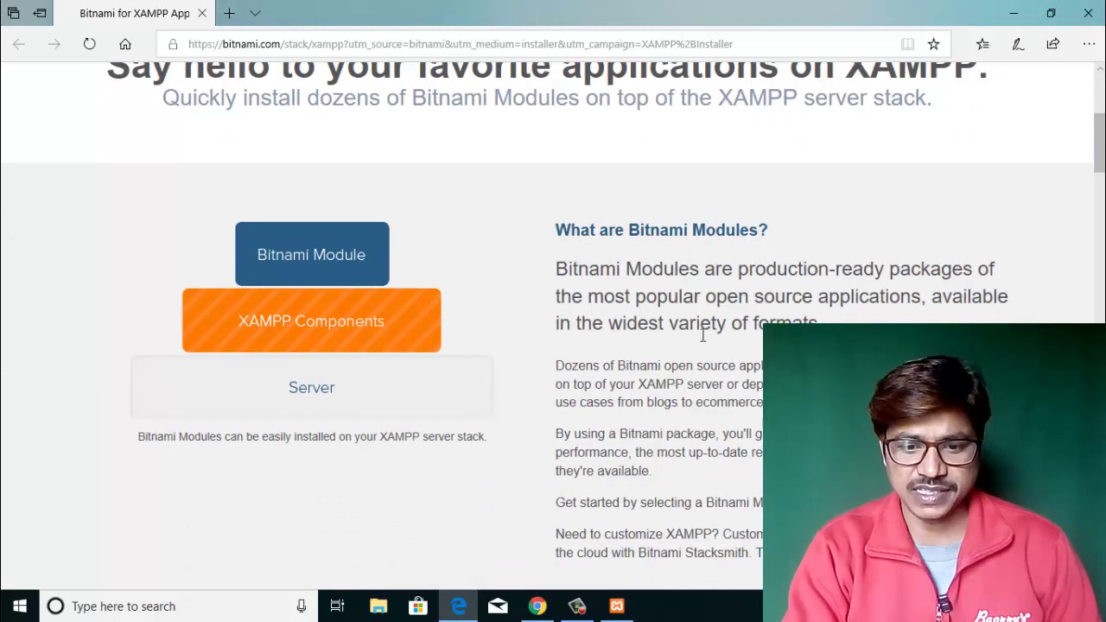
pyautogui.scroll(-4, 668, 487)
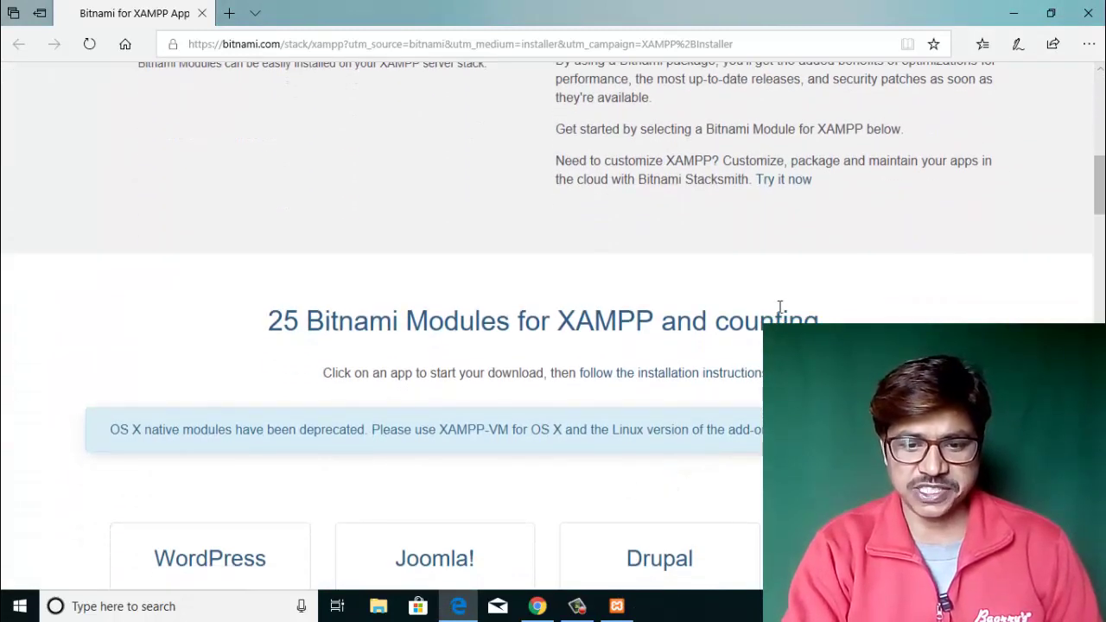
pyautogui.scroll(-4, 546, 512)
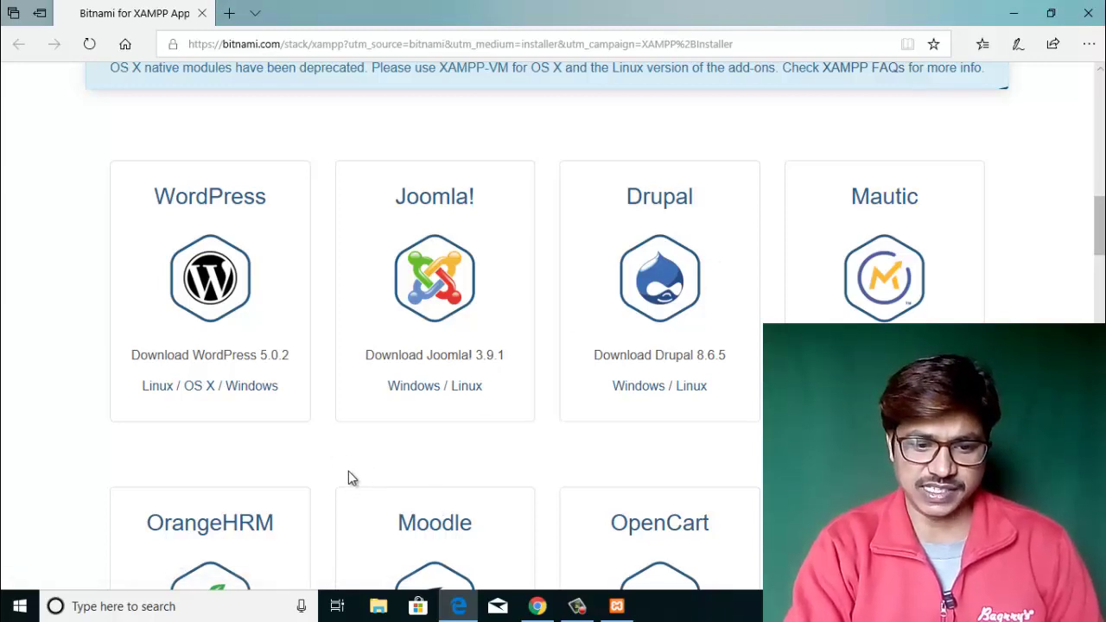
pyautogui.scroll(-10, 348, 478)
pyautogui.scroll(-15, 349, 473)
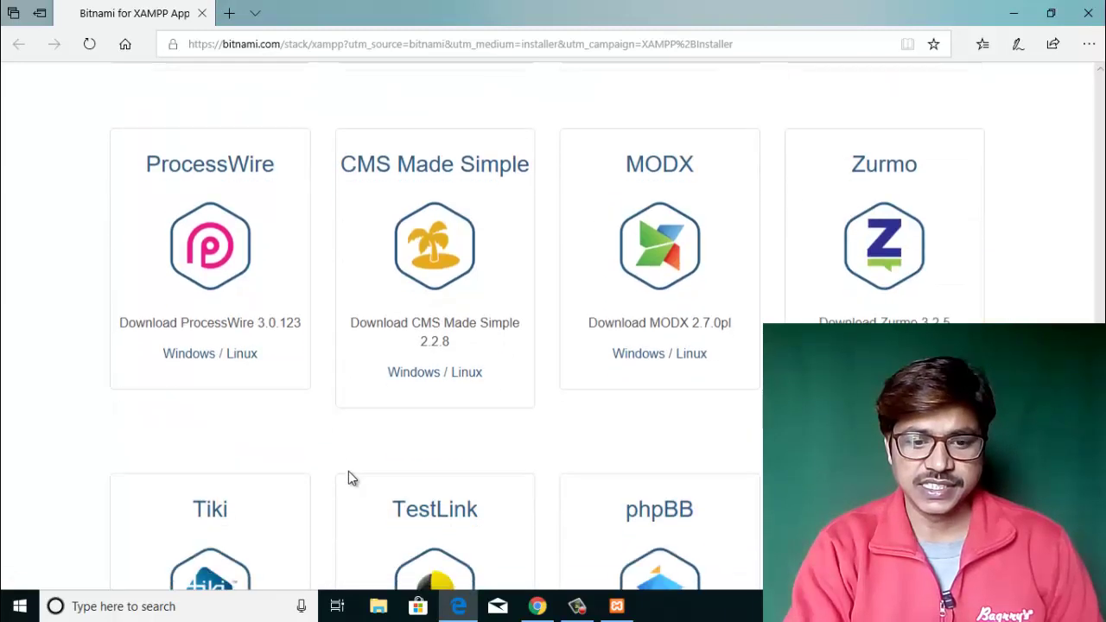
pyautogui.scroll(8, 349, 473)
pyautogui.scroll(12, 348, 472)
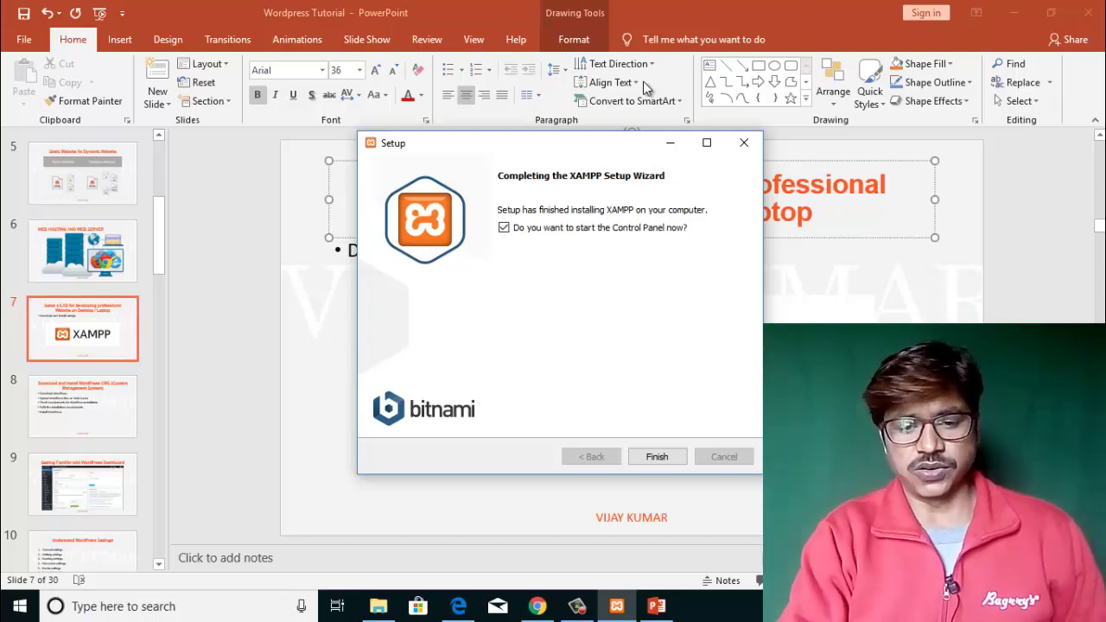
# Finish the XAMPP setup with the Control Panel set to start, and minimize the PowerPoint and File Explorer windows behind it.
pyautogui.click(656, 457)
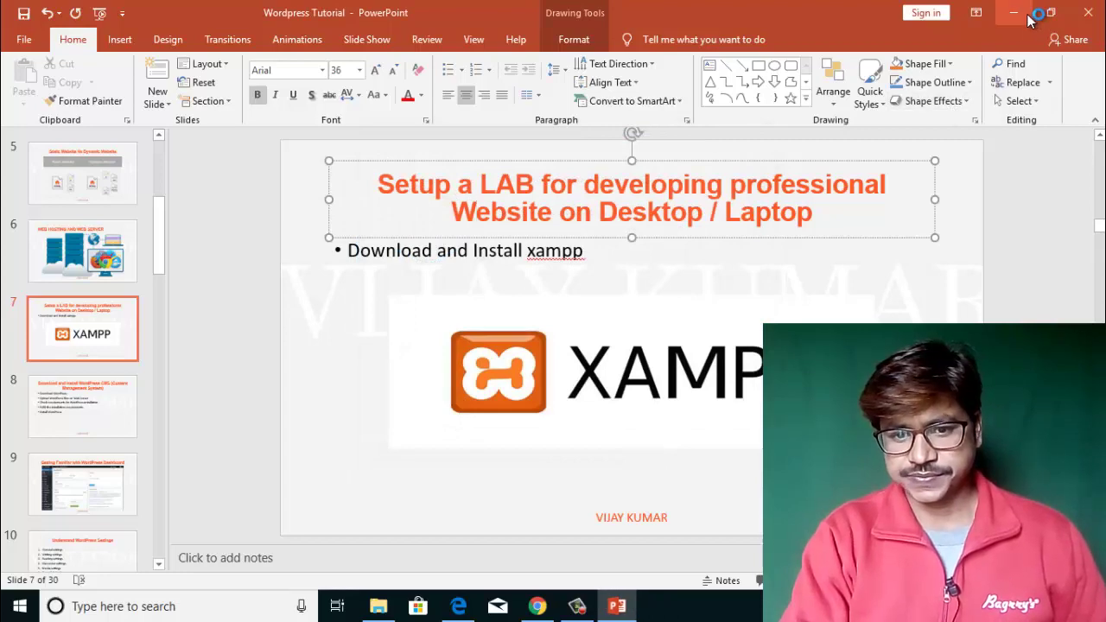
pyautogui.click(1028, 17)
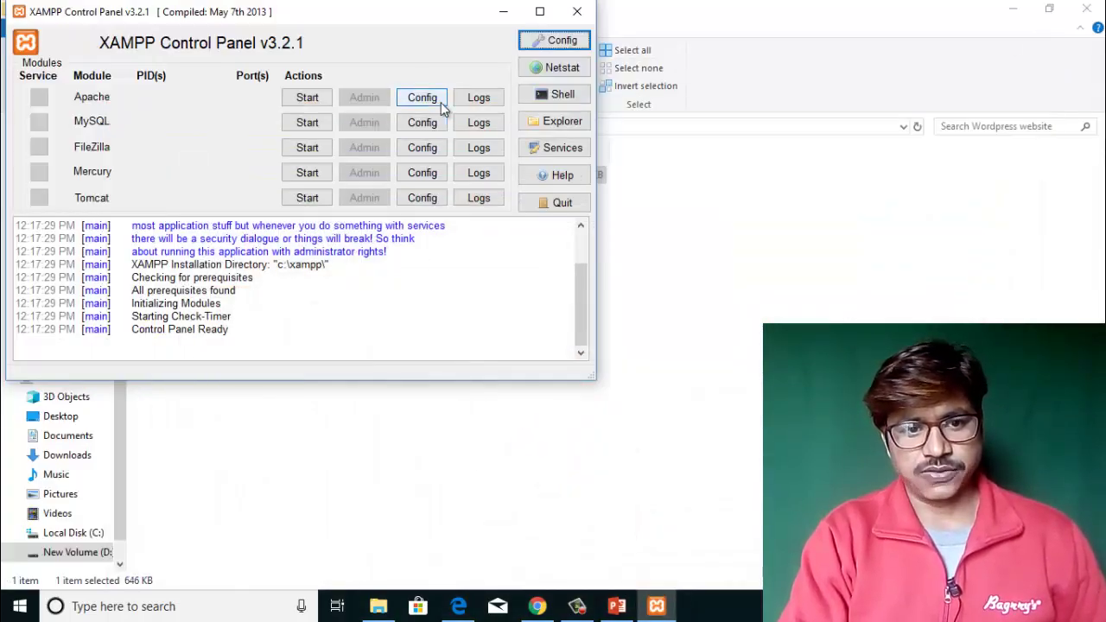
pyautogui.moveTo(396, 19); pyautogui.dragTo(422, 23)
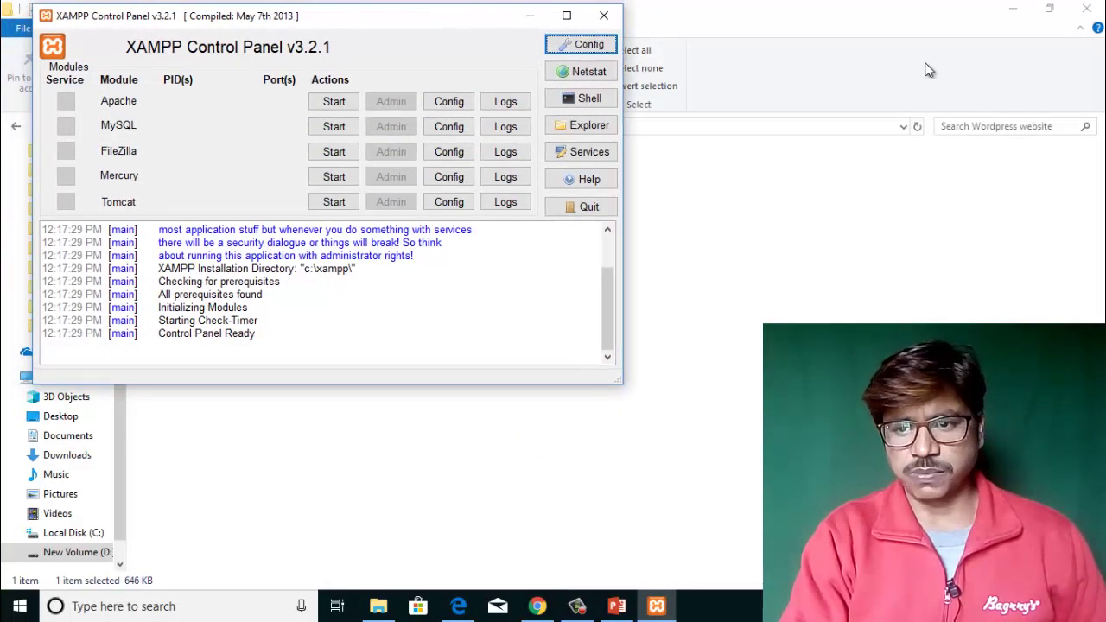
pyautogui.click(1018, 16)
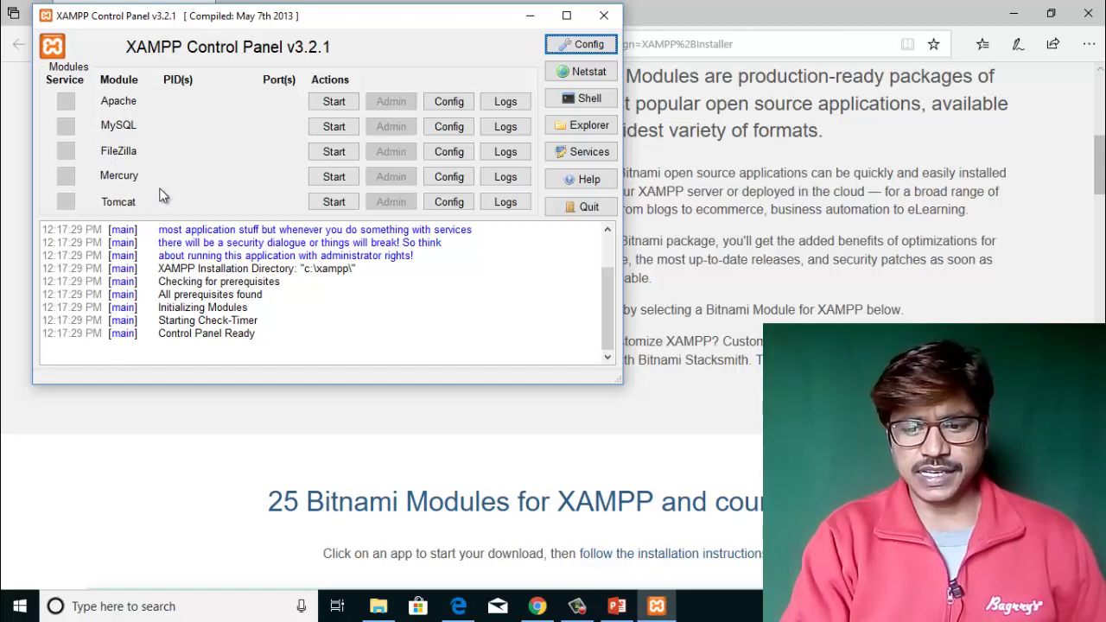
# Open a Screen sketch of the XAMPP Control Panel, underline Apache, write "Web" above it and circle Apache's Start action.
pyautogui.click(994, 607)
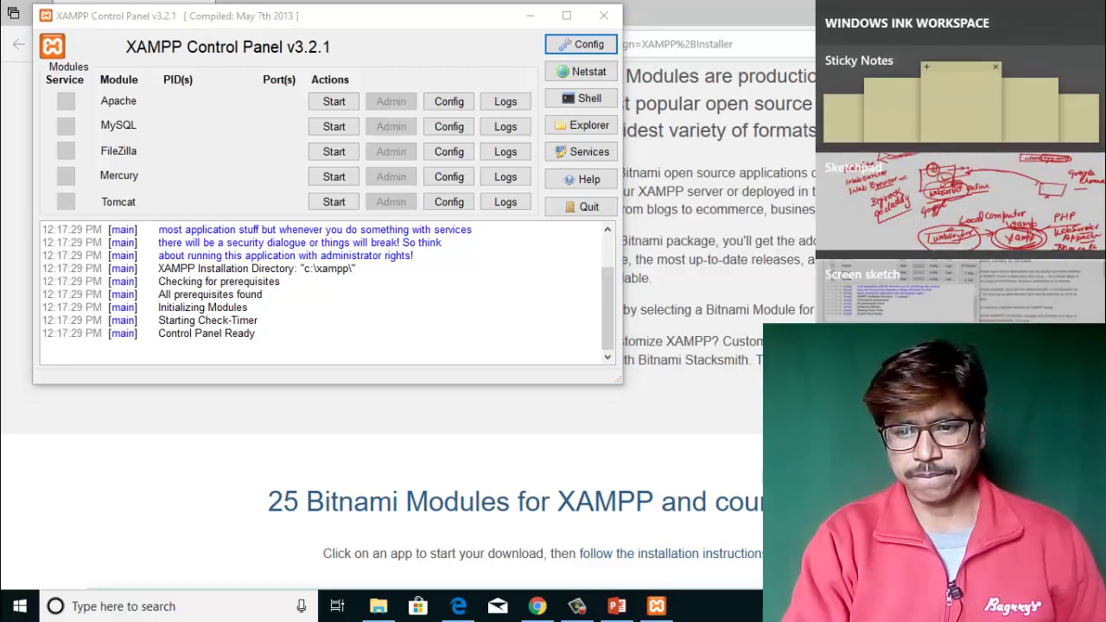
pyautogui.click(899, 289)
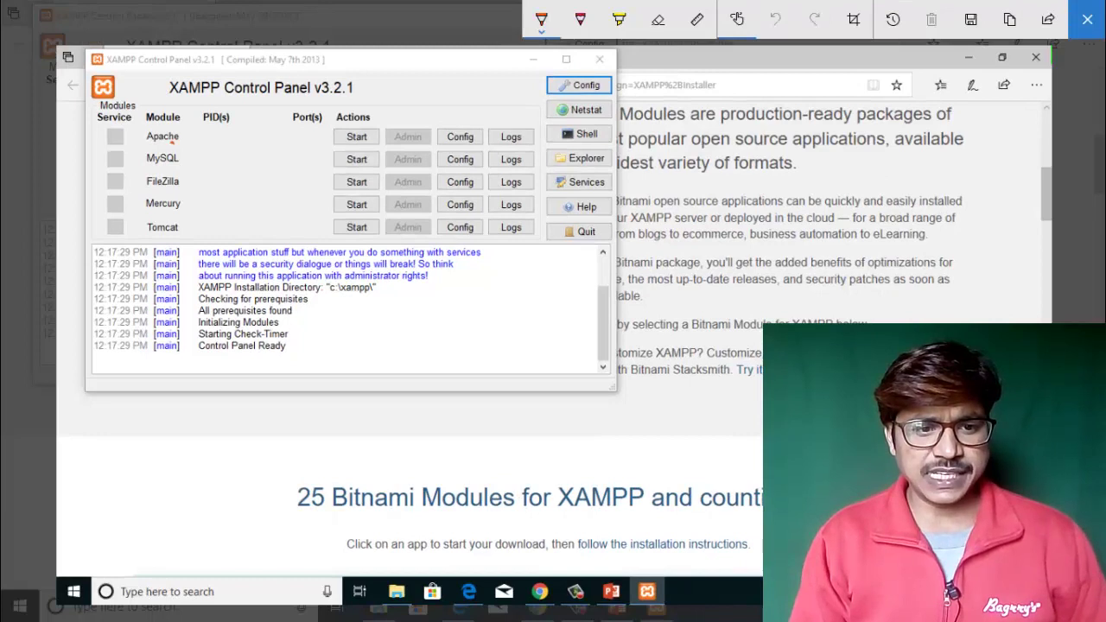
pyautogui.moveTo(174, 138); pyautogui.dragTo(199, 135)
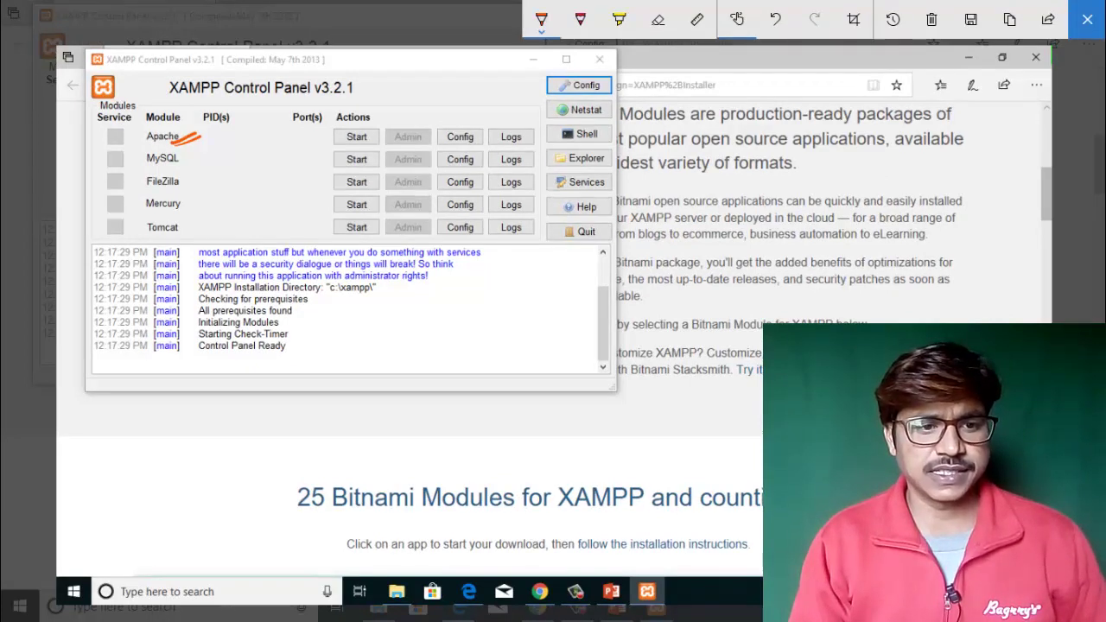
pyautogui.moveTo(157, 99)
pyautogui.mouseDown()
pyautogui.moveTo(181, 80)
pyautogui.moveTo(143, 126)
pyautogui.mouseUp()
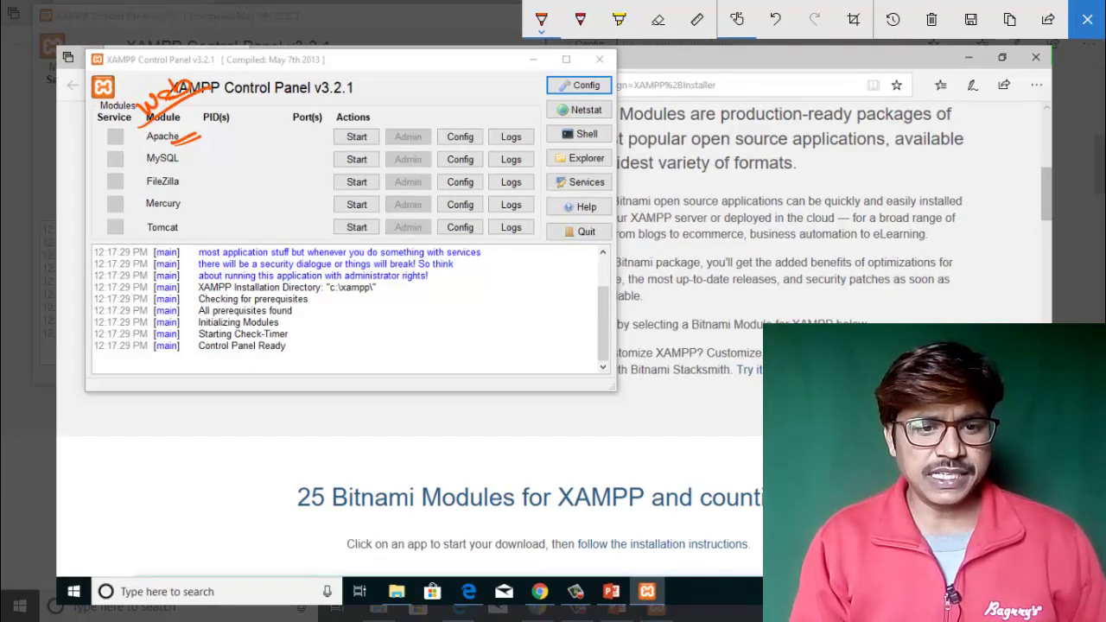
pyautogui.moveTo(353, 121); pyautogui.dragTo(342, 147)
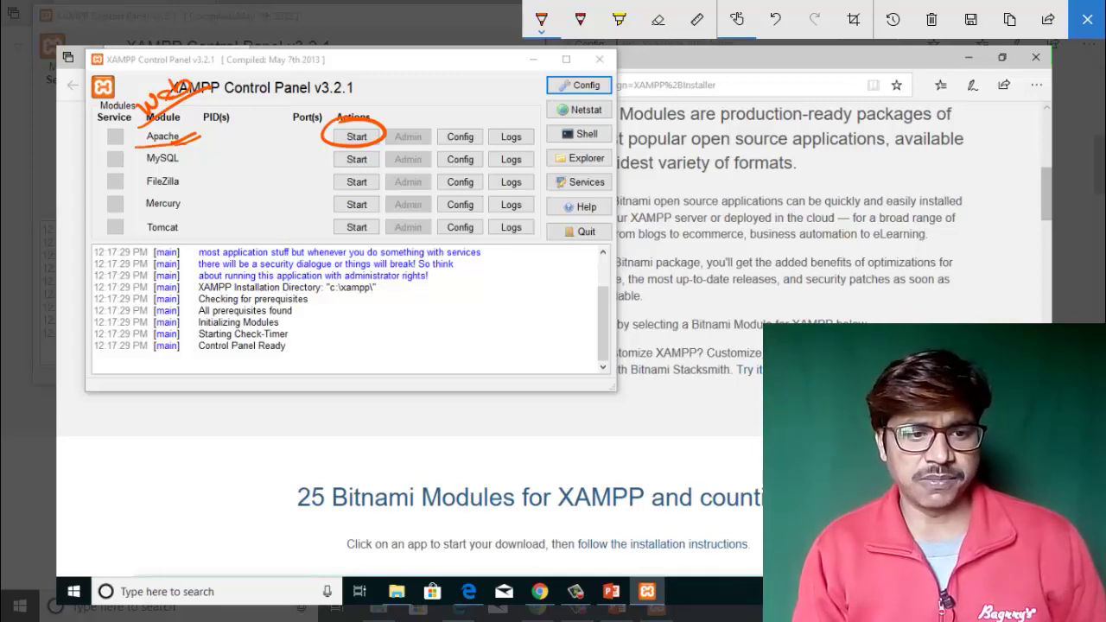
# Underline MySQL, write an underlined "PHP" beside the module list, circle it and point an arrow from it to the word "Database".
pyautogui.moveTo(137, 163); pyautogui.dragTo(196, 161)
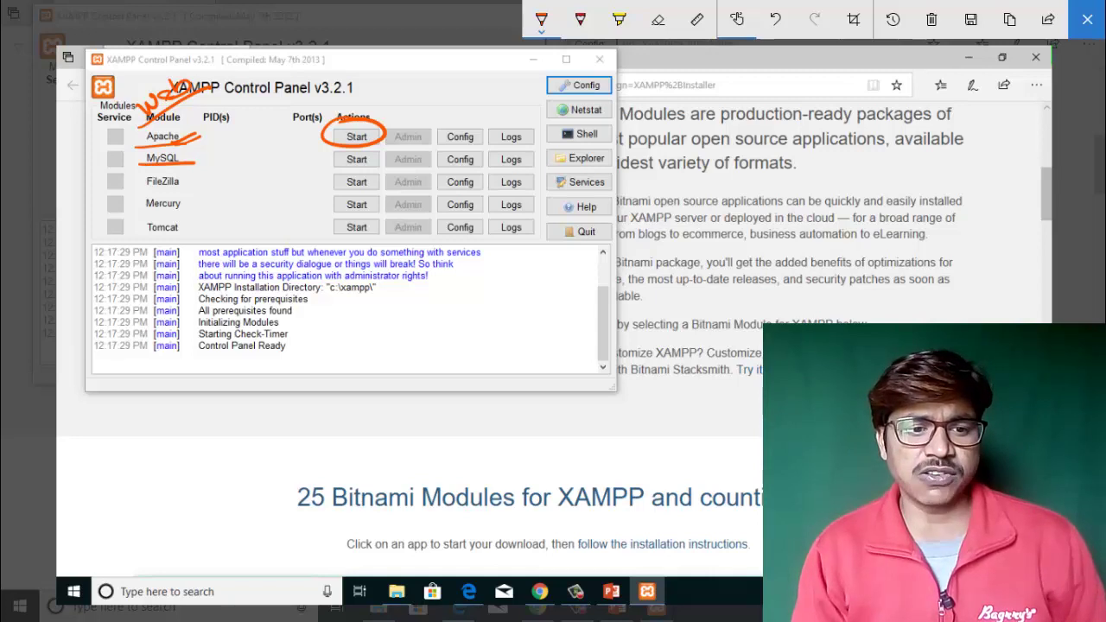
pyautogui.moveTo(208, 192); pyautogui.dragTo(209, 215)
pyautogui.moveTo(206, 192)
pyautogui.mouseDown()
pyautogui.moveTo(227, 206)
pyautogui.moveTo(237, 185)
pyautogui.mouseUp()
pyautogui.moveTo(238, 183)
pyautogui.mouseDown()
pyautogui.moveTo(244, 196)
pyautogui.moveTo(192, 230)
pyautogui.moveTo(267, 200)
pyautogui.mouseUp()
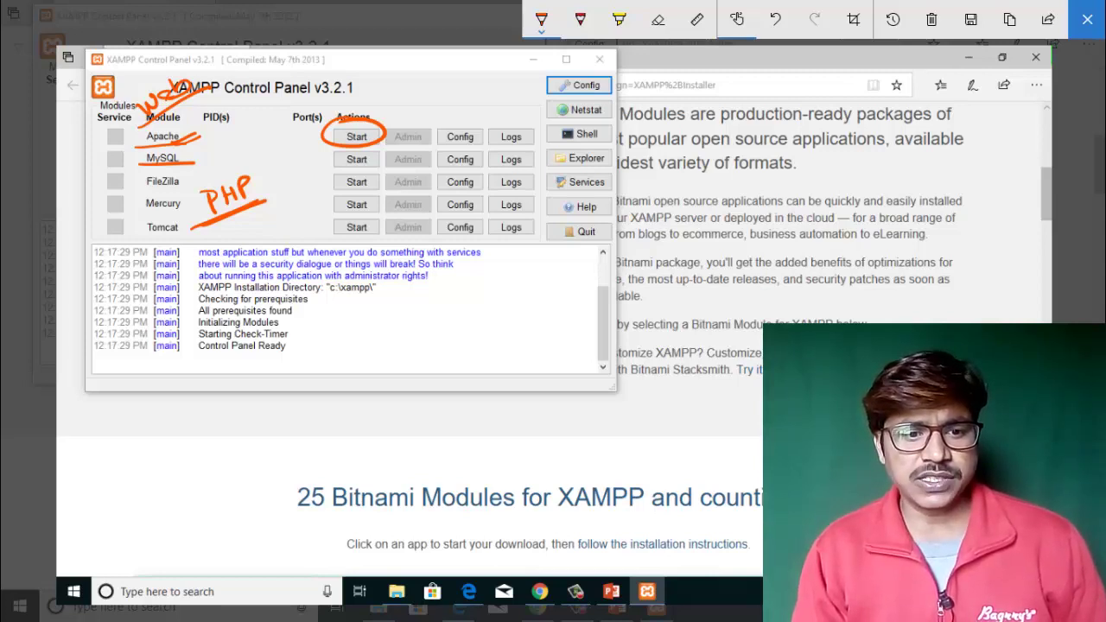
pyautogui.moveTo(247, 164)
pyautogui.mouseDown()
pyautogui.moveTo(232, 160)
pyautogui.moveTo(192, 227)
pyautogui.moveTo(261, 200)
pyautogui.moveTo(269, 237)
pyautogui.moveTo(292, 246)
pyautogui.moveTo(375, 206)
pyautogui.moveTo(313, 252)
pyautogui.mouseUp()
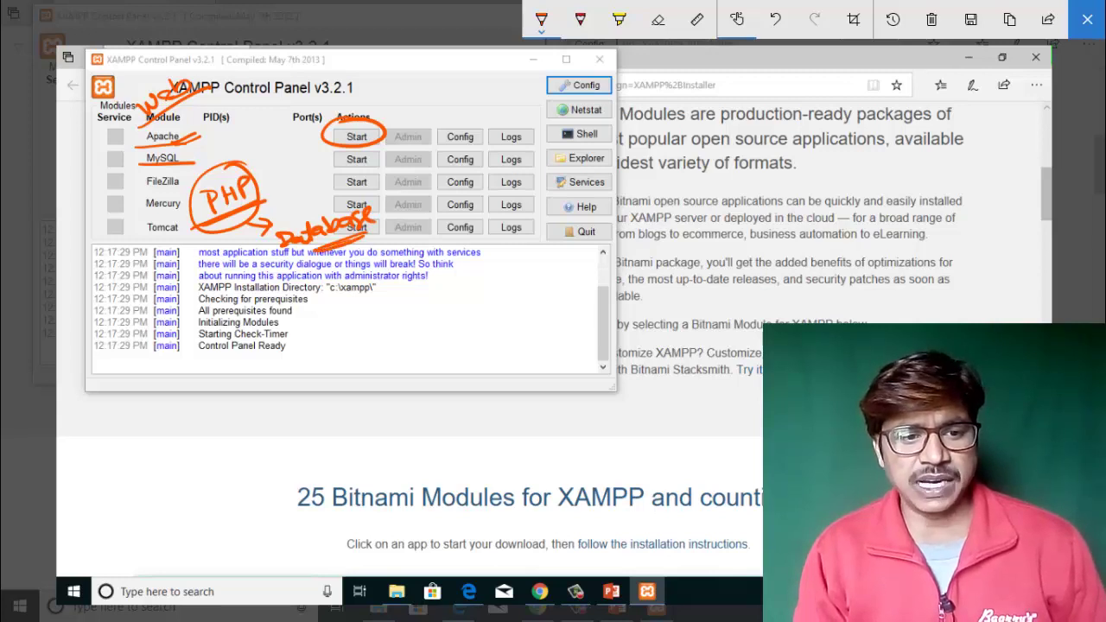
# Circle and tick MySQL, mark its Start action the same way, and close the screen sketch.
pyautogui.moveTo(183, 147)
pyautogui.mouseDown()
pyautogui.moveTo(181, 178)
pyautogui.moveTo(159, 150)
pyautogui.mouseUp()
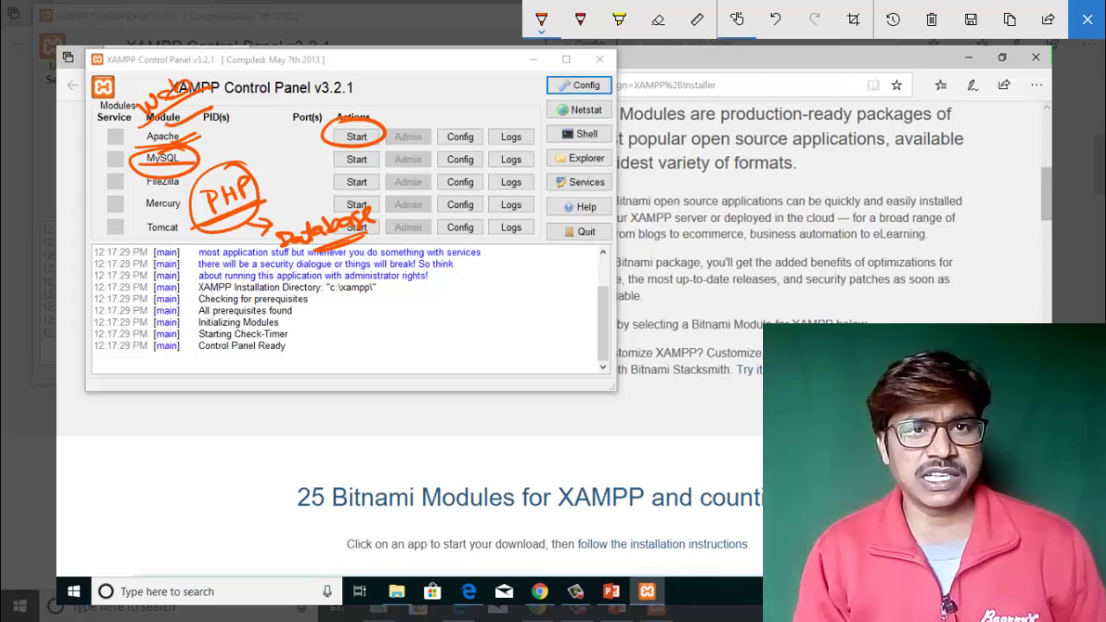
pyautogui.moveTo(188, 161); pyautogui.dragTo(226, 142)
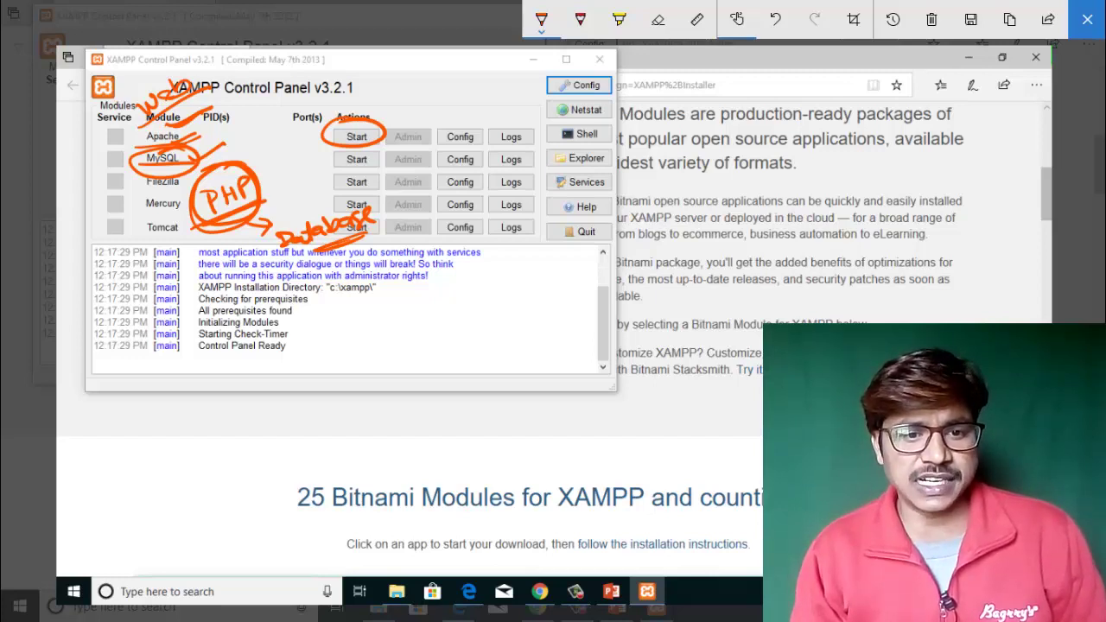
pyautogui.moveTo(374, 147)
pyautogui.mouseDown()
pyautogui.moveTo(335, 170)
pyautogui.moveTo(384, 153)
pyautogui.moveTo(367, 122)
pyautogui.mouseUp()
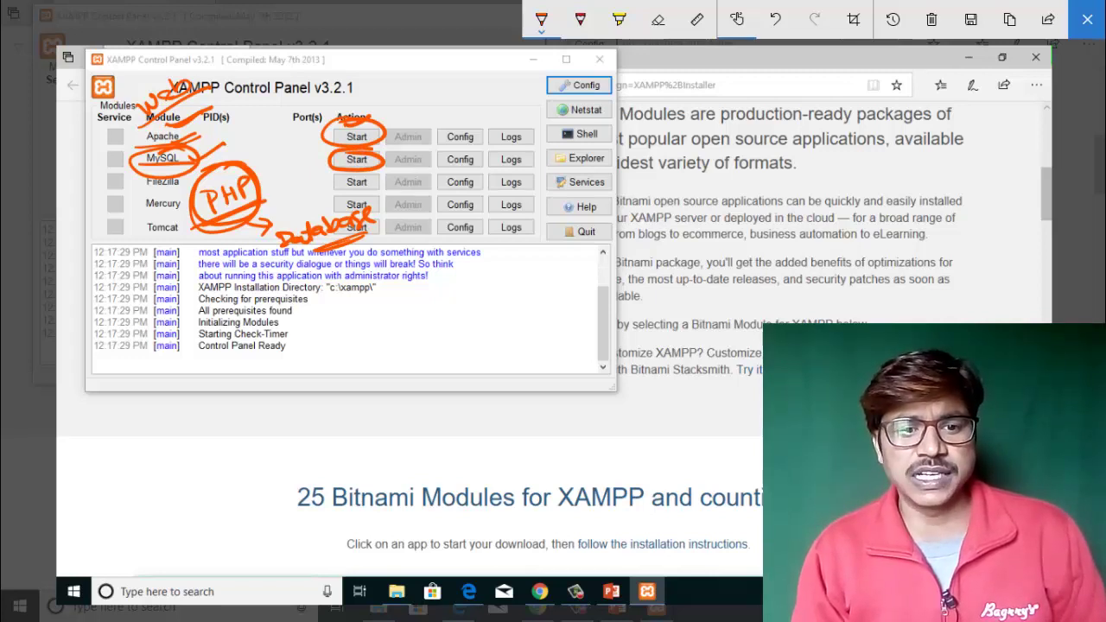
pyautogui.moveTo(380, 156); pyautogui.dragTo(394, 150)
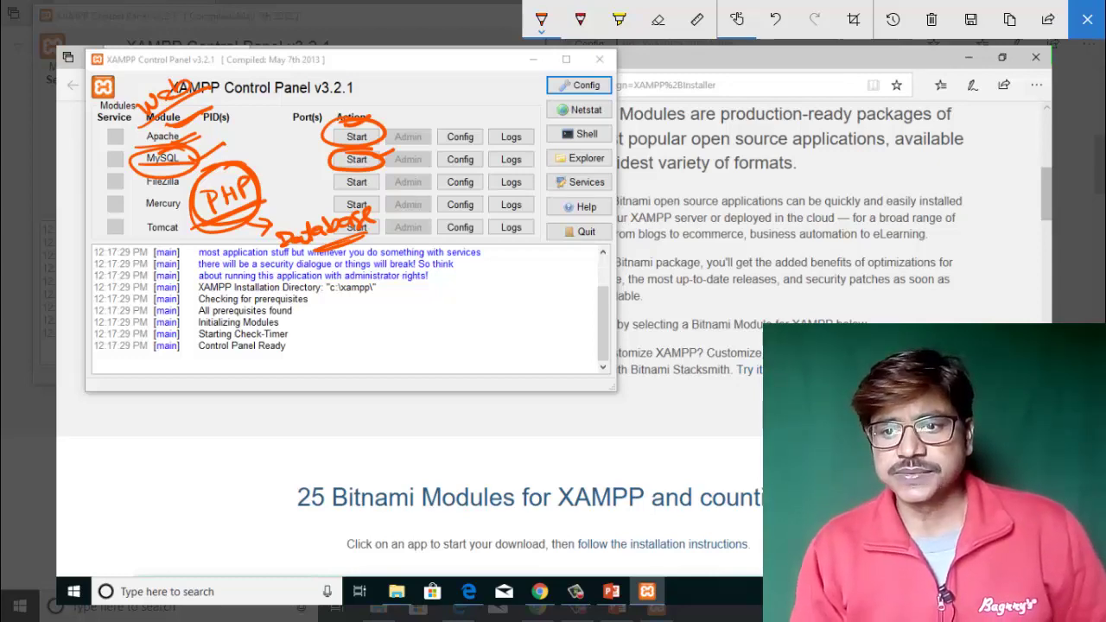
pyautogui.click(1087, 19)
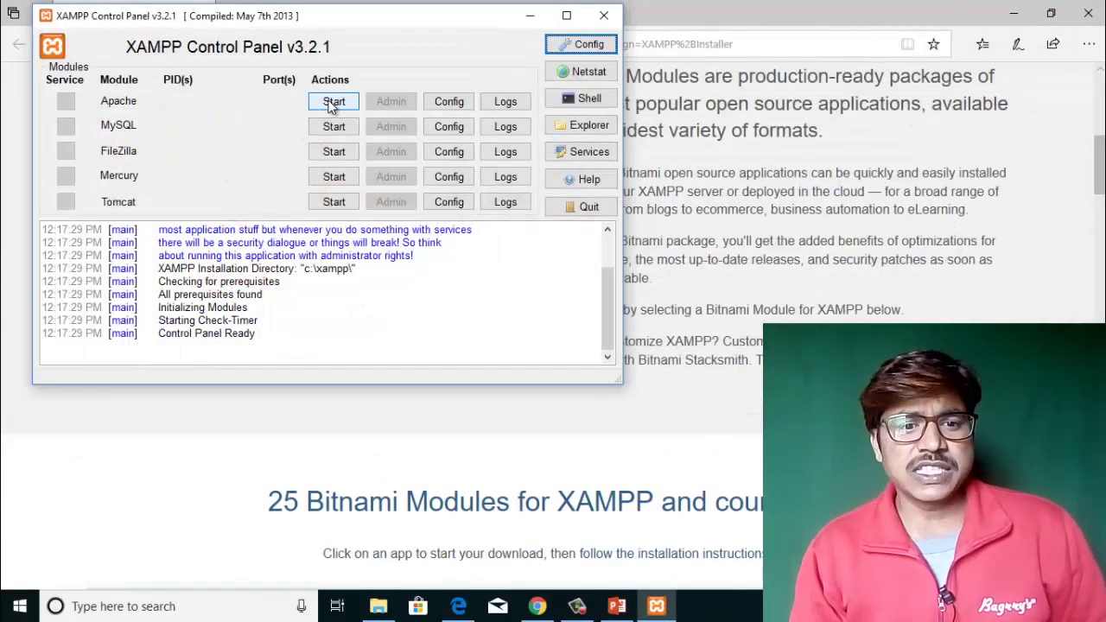
# Start the Apache and MySQL modules, allowing Apache HTTP Server and mysqld through Windows Defender Firewall on public networks.
pyautogui.click(334, 102)
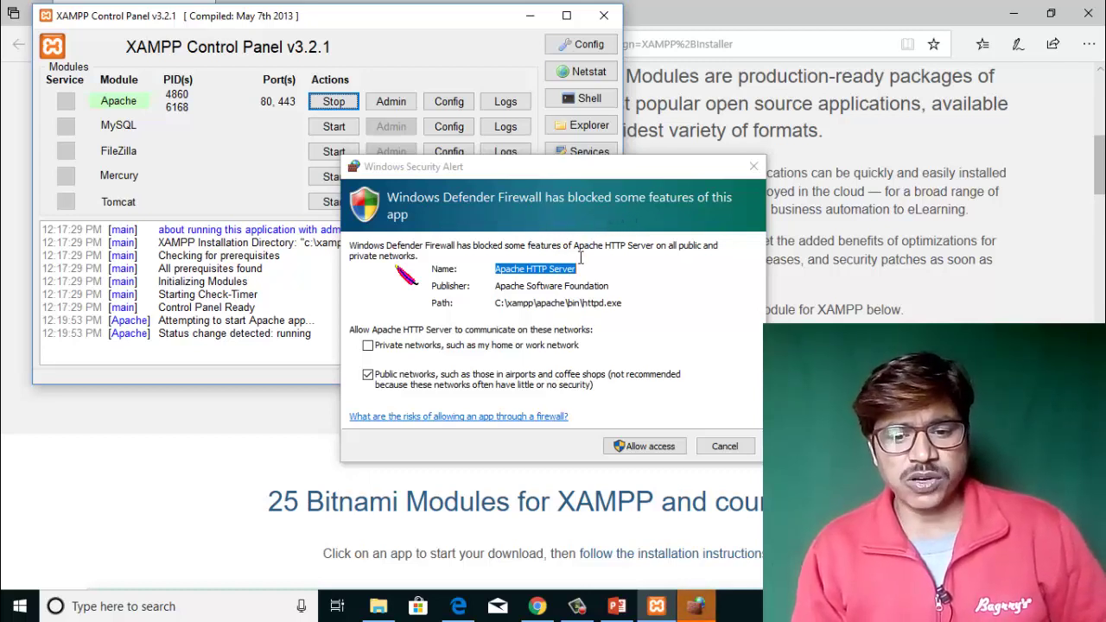
pyautogui.click(644, 450)
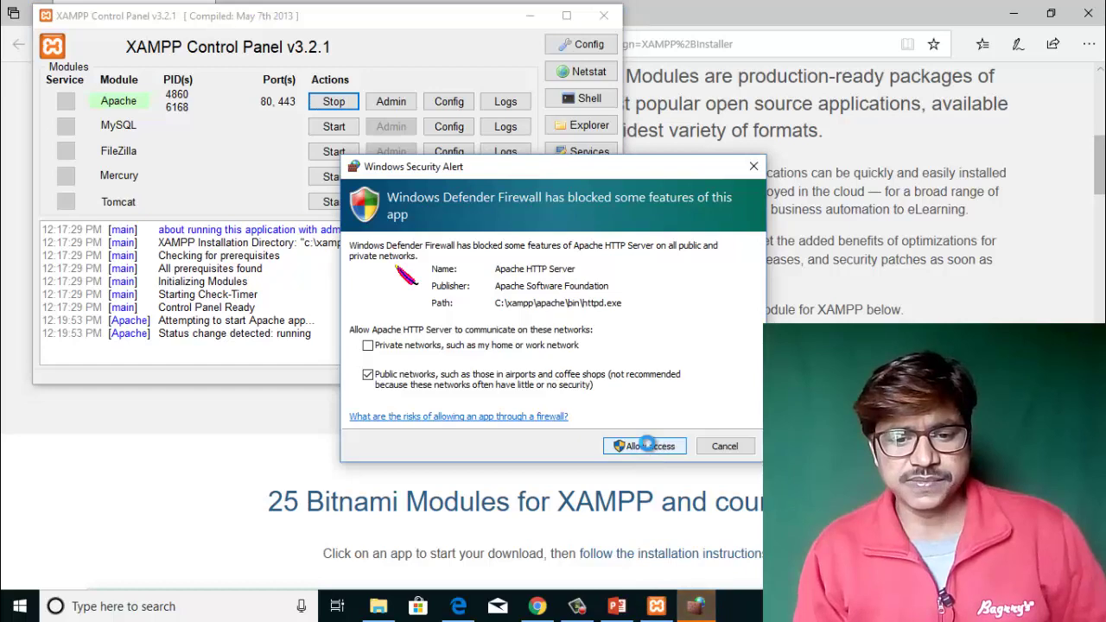
pyautogui.click(648, 447)
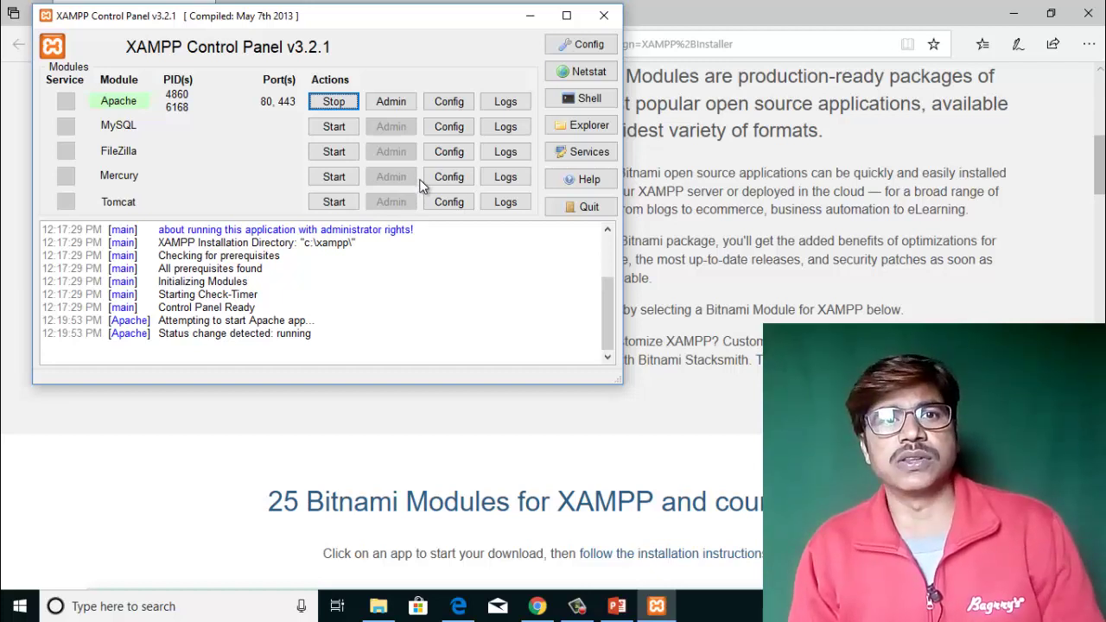
pyautogui.click(340, 129)
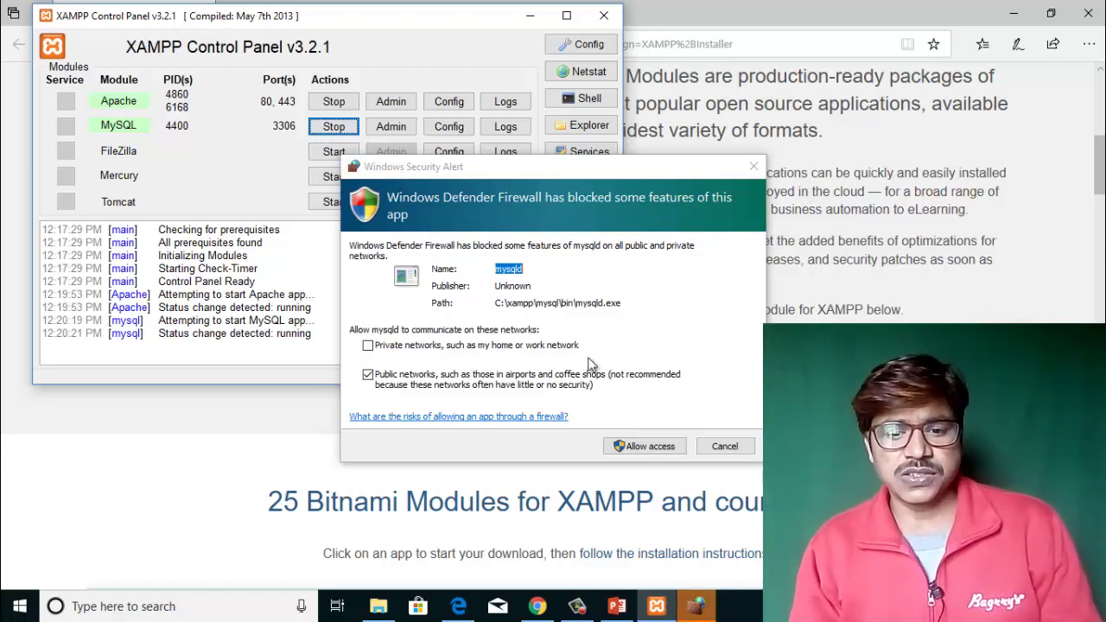
pyautogui.click(648, 448)
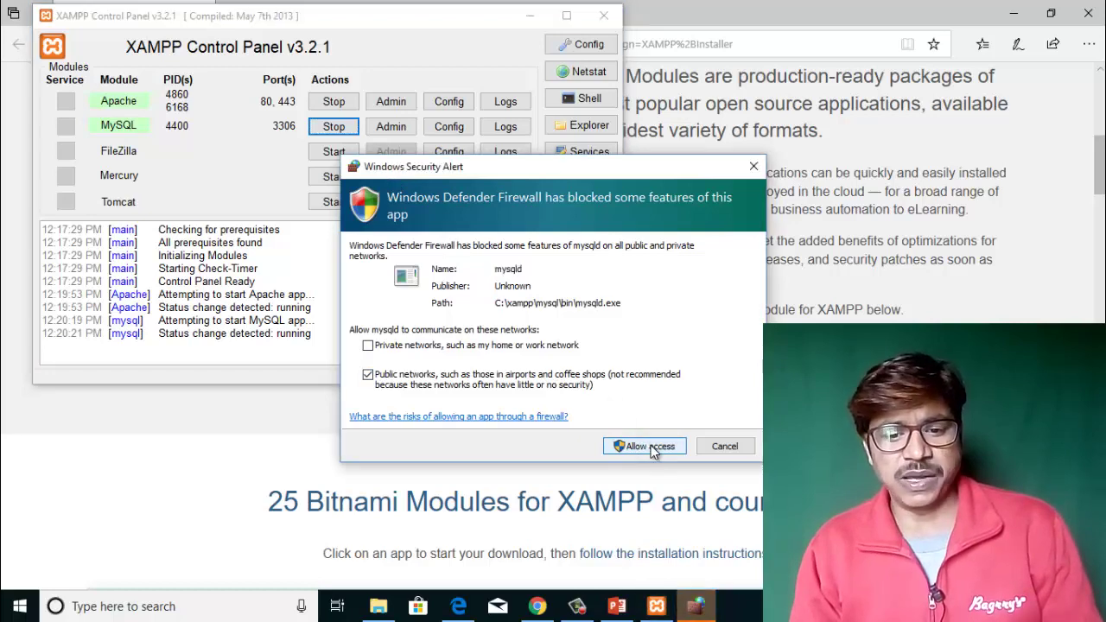